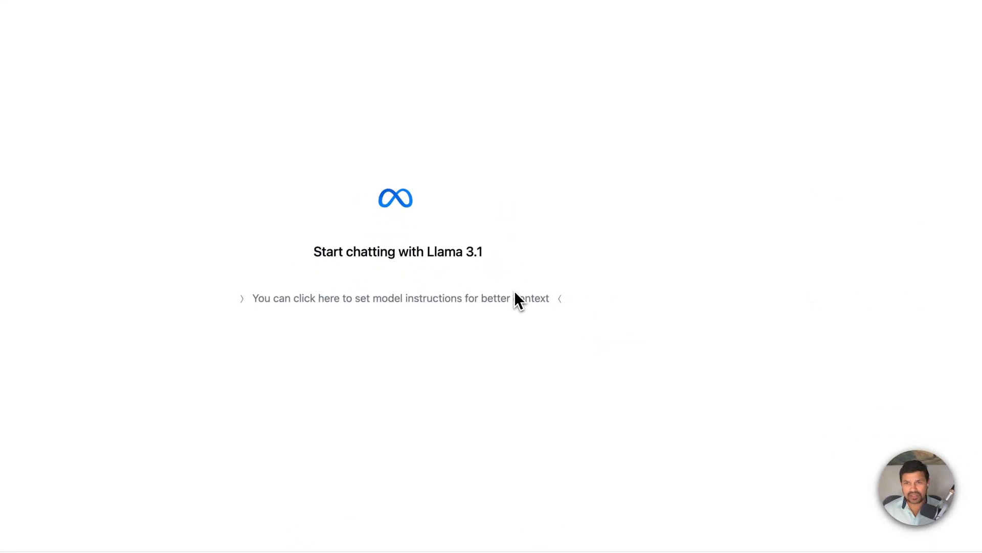
# Step: Switch from the empty Msty chat to Arc showing the Cerebras Inference homepage
pyautogui.press('super+Tab')
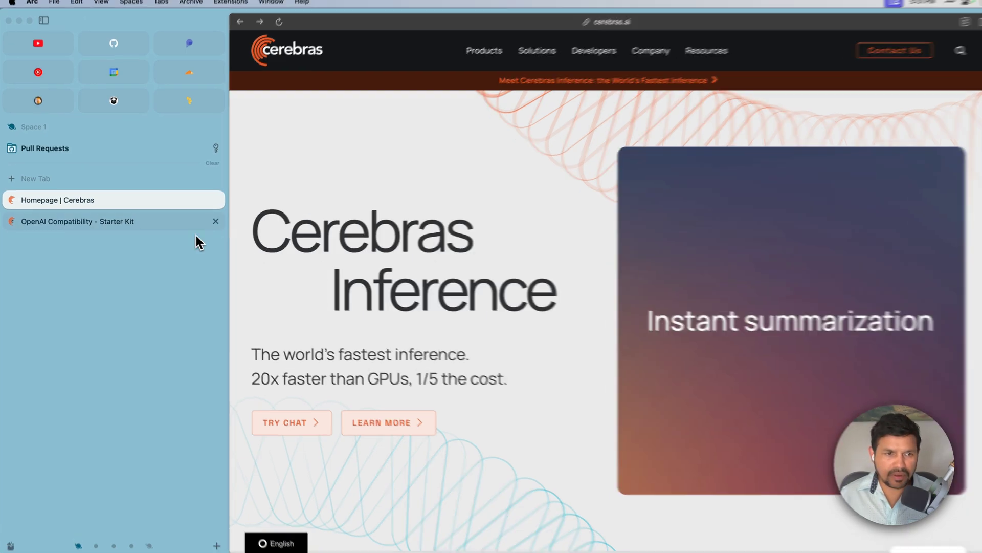
pyautogui.click(128, 222)
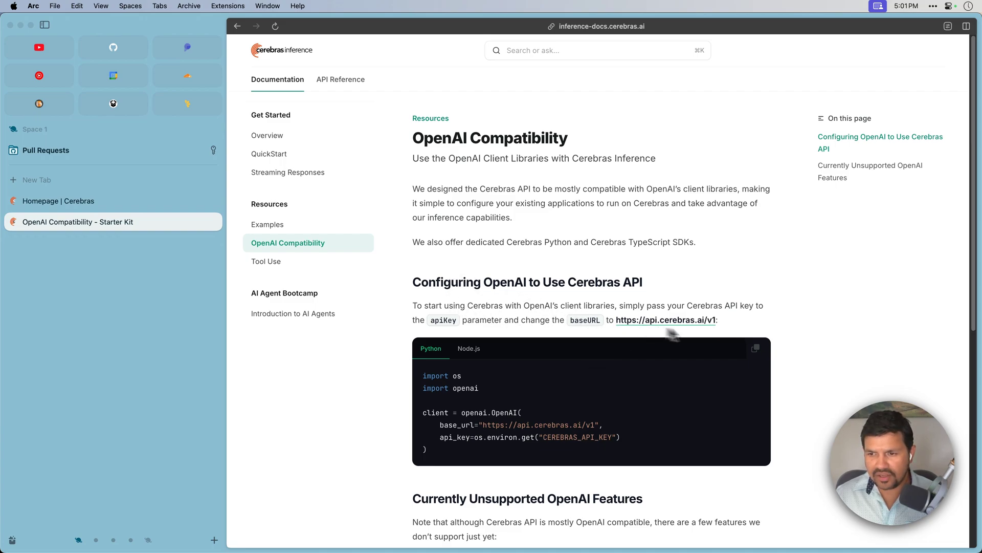
pyautogui.moveTo(698, 322); pyautogui.dragTo(716, 323)
pyautogui.click(791, 317)
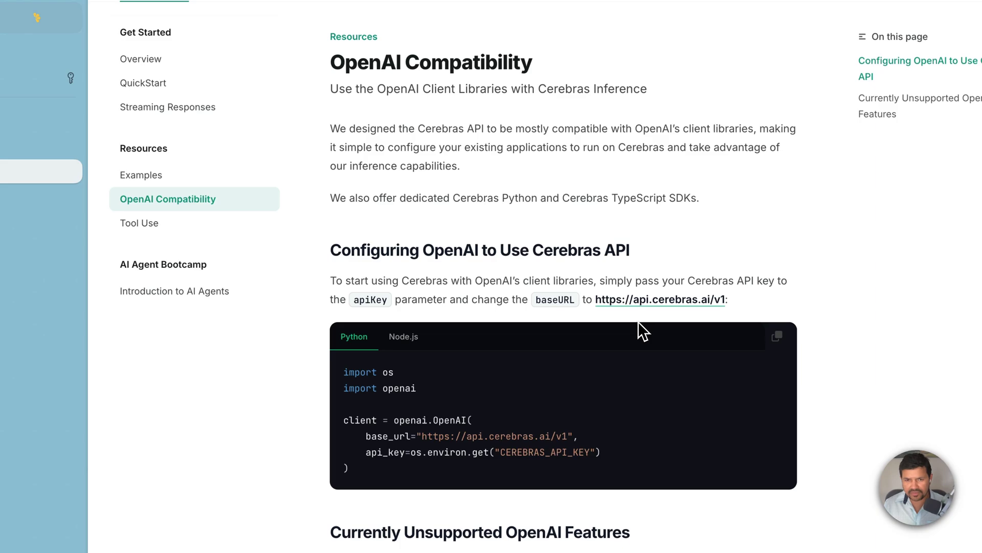
pyautogui.press('super+Tab')
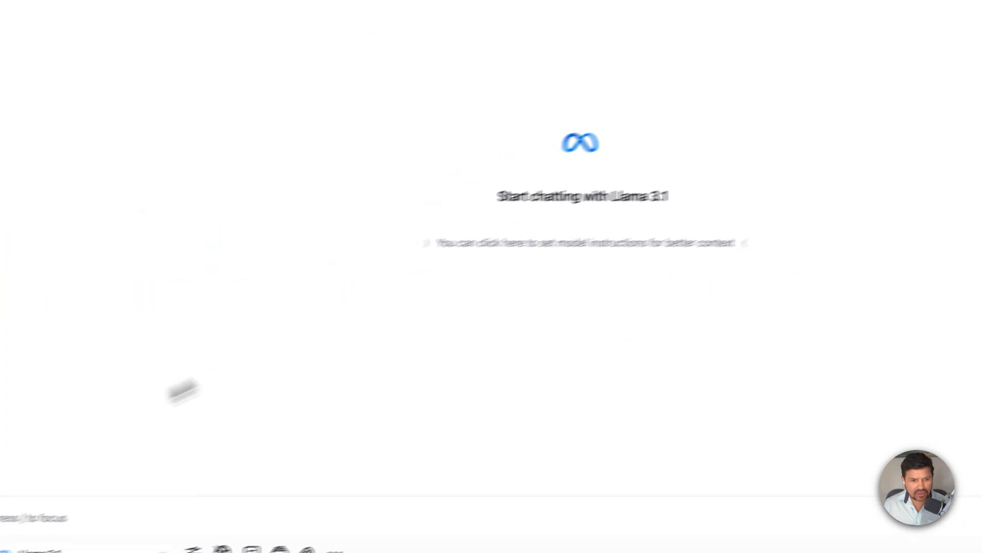
# Step: Browse the model list showing OpenAI, Groq and local models like gemma2:2b and phi3.5:3.8b
pyautogui.click(174, 538)
pyautogui.scroll(-5, 197, 417)
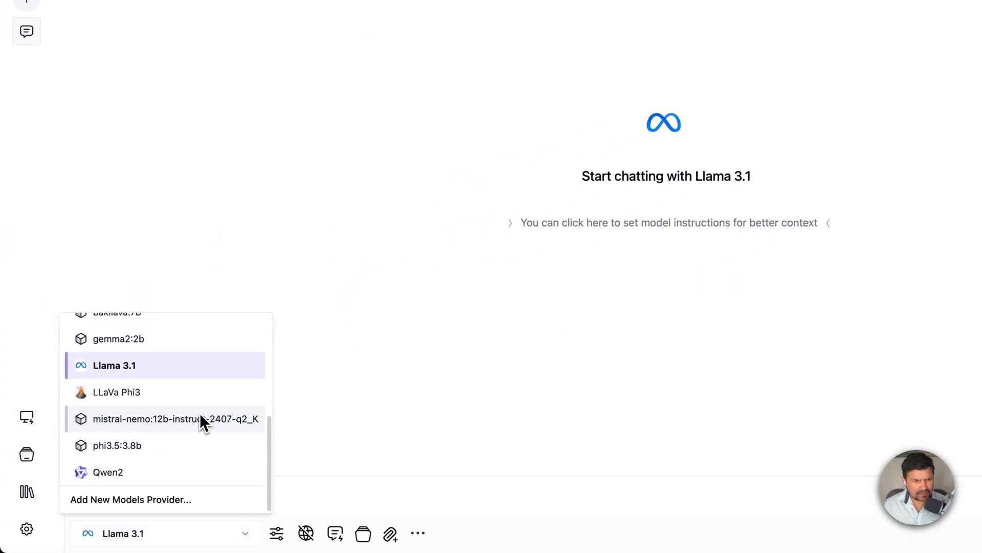
pyautogui.scroll(5, 169, 424)
pyautogui.scroll(-3, 137, 432)
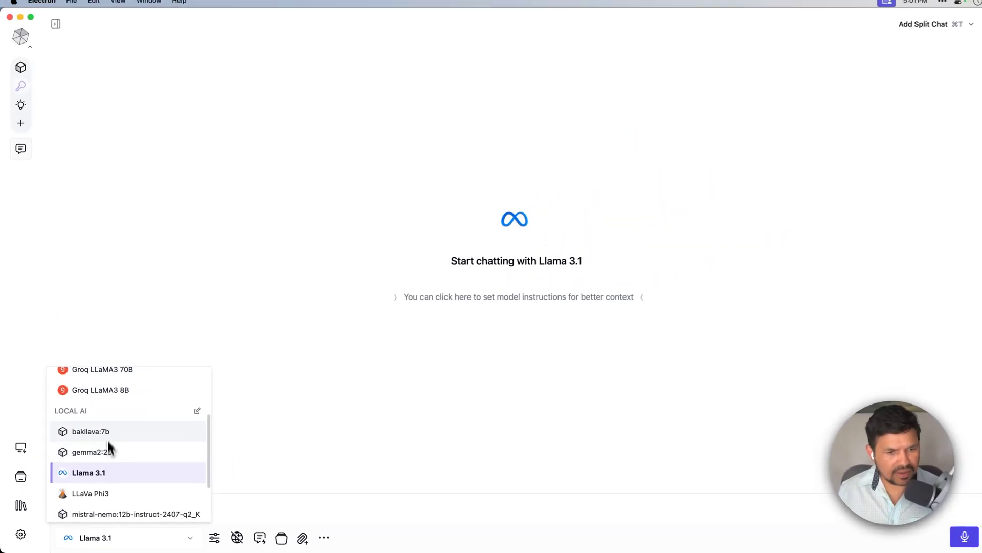
pyautogui.scroll(-3, 138, 460)
pyautogui.scroll(6, 125, 459)
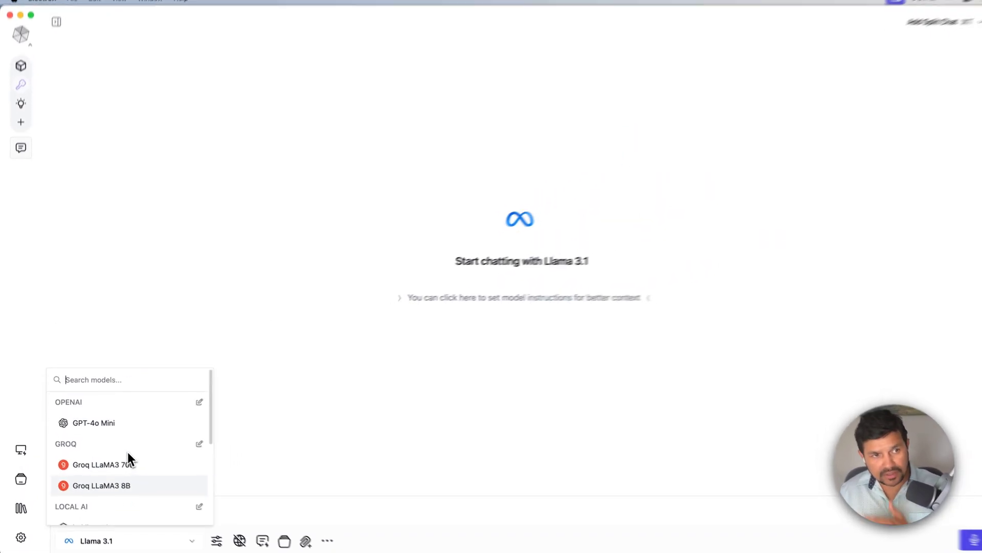
pyautogui.click(247, 189)
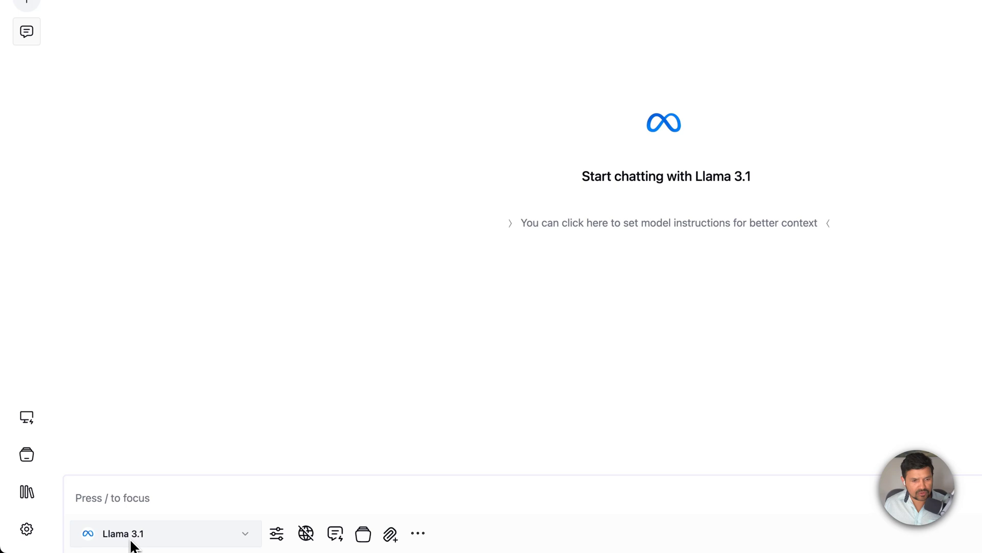
# Step: Review the OPENAI and GROQ entries under Remote Model Providers, then reopen the model list
pyautogui.click(128, 535)
pyautogui.click(28, 528)
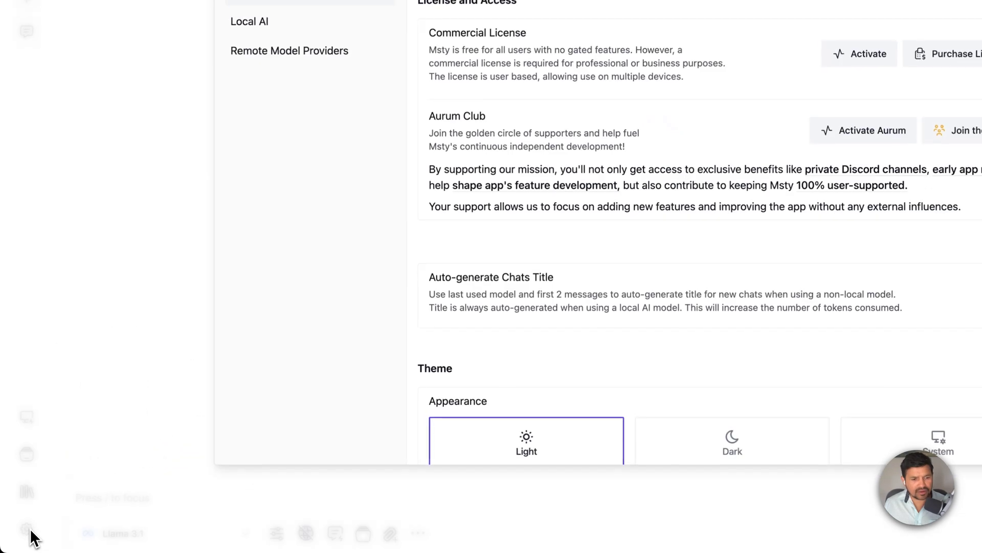
pyautogui.click(268, 107)
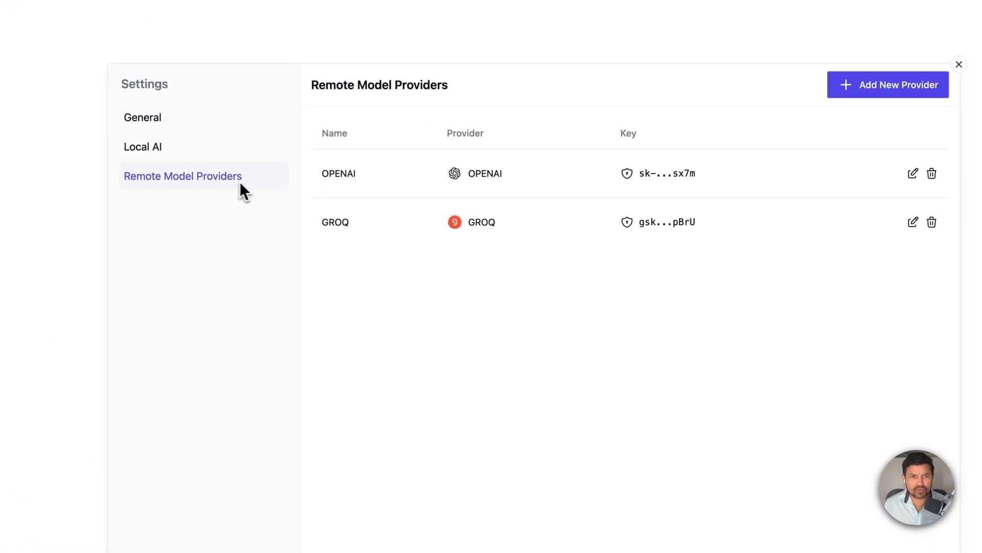
pyautogui.click(792, 101)
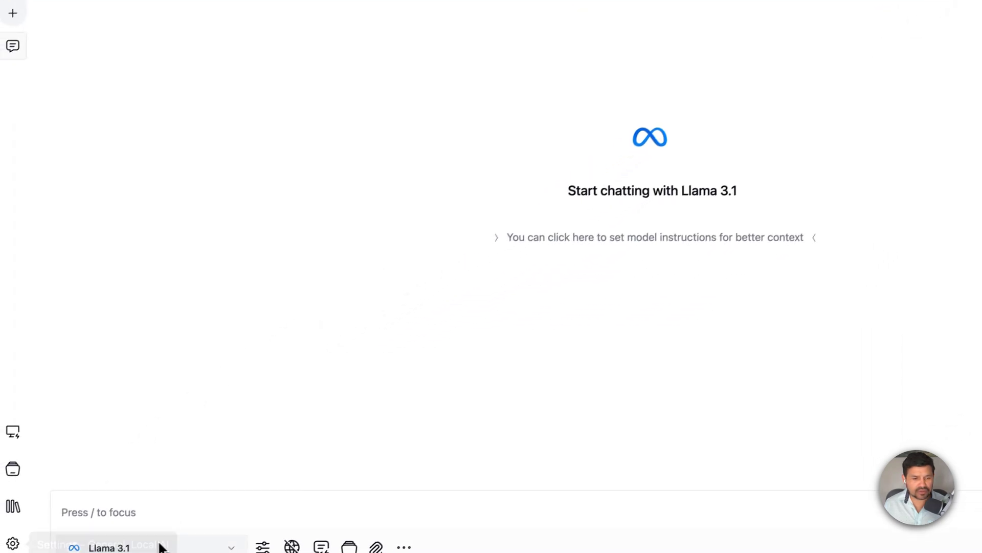
pyautogui.click(233, 543)
pyautogui.scroll(-5, 213, 425)
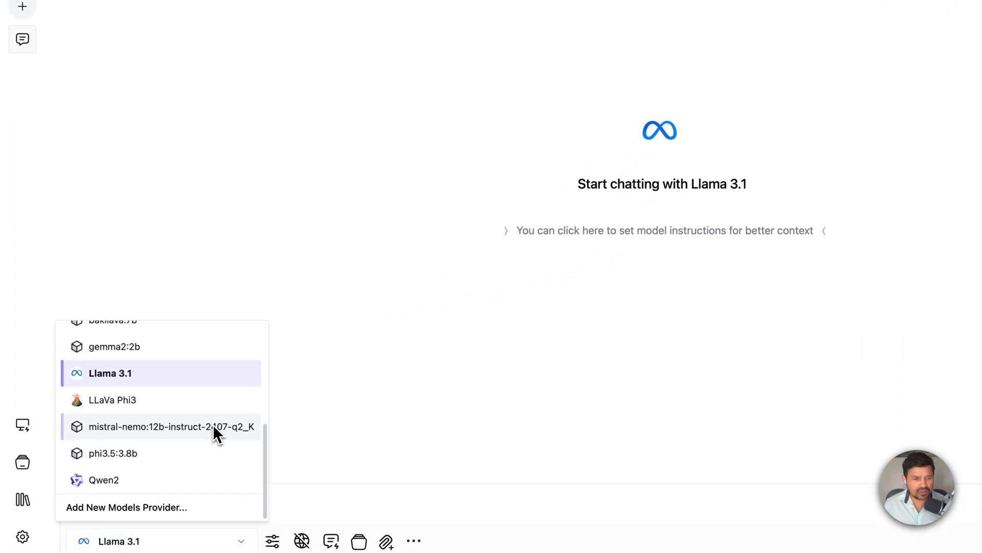
# Step: Start a new Open AI Compatible models provider named Cerebras
pyautogui.click(169, 509)
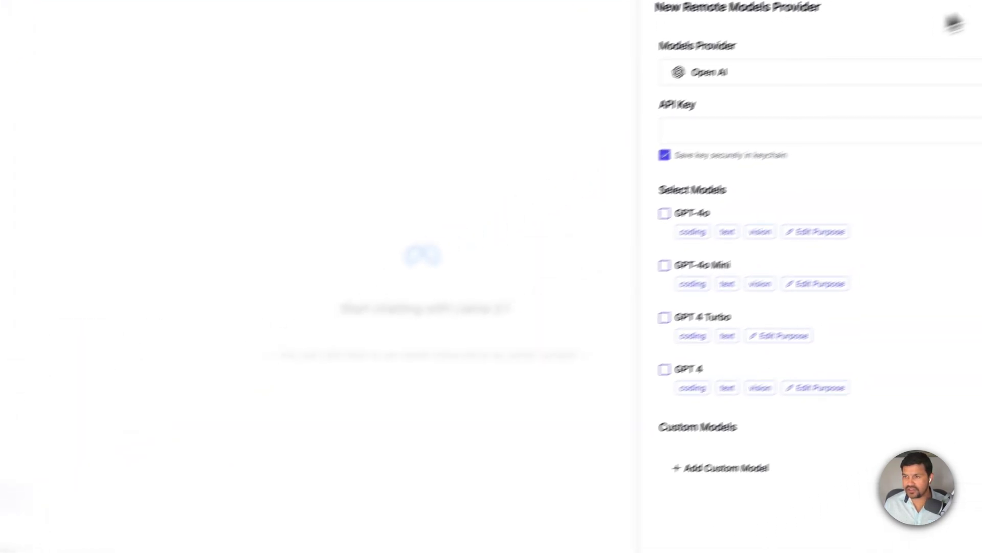
pyautogui.press('super+Tab')
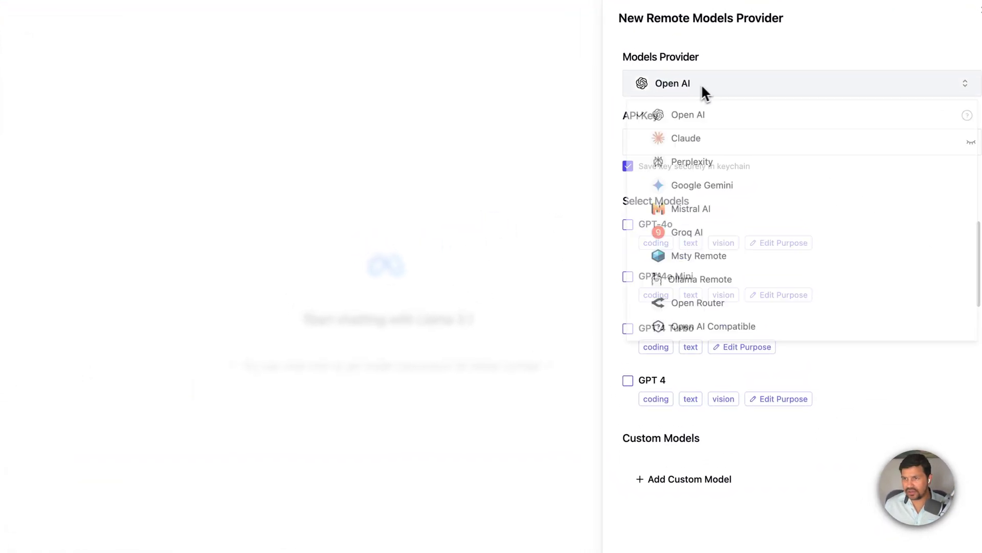
pyautogui.click(709, 330)
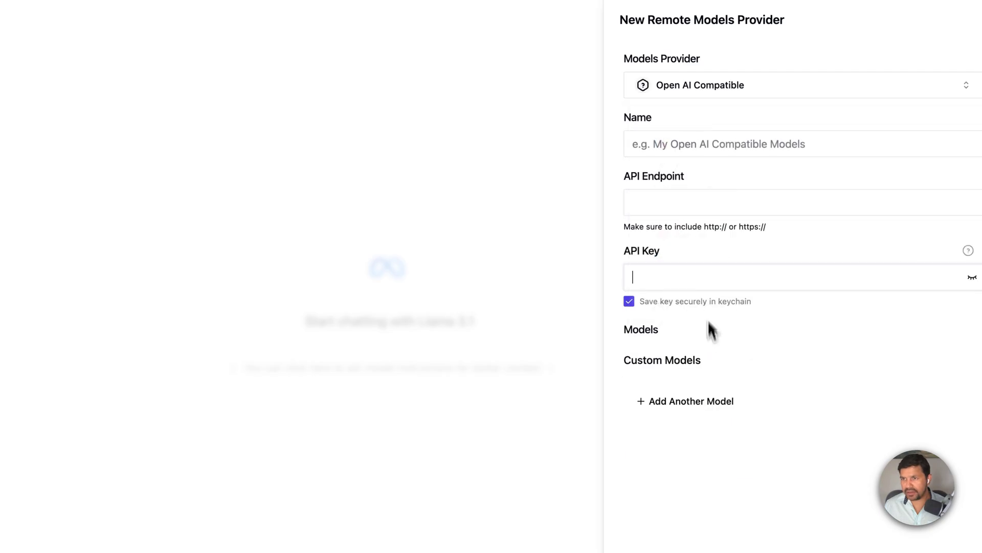
pyautogui.click(694, 145)
pyautogui.write('Cerebras')
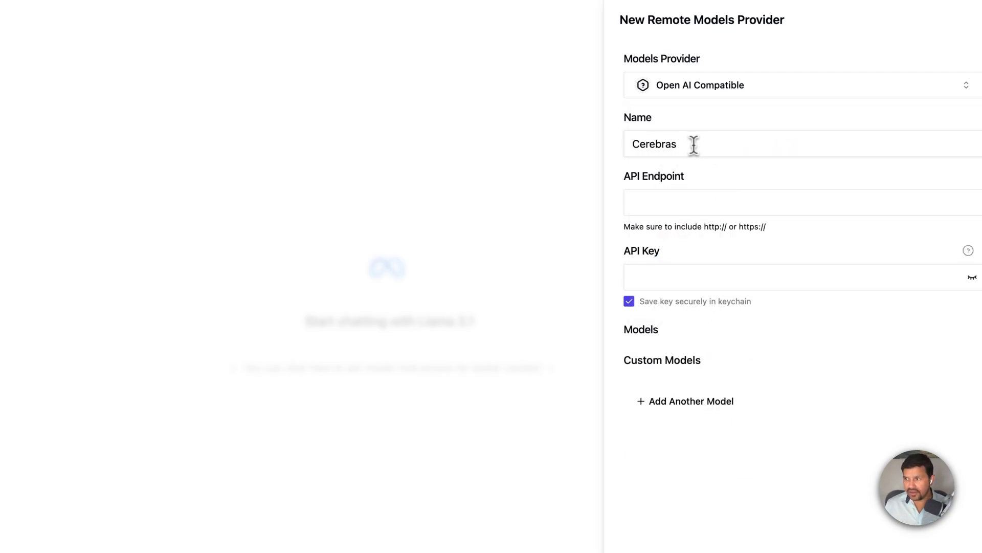
pyautogui.click(688, 193)
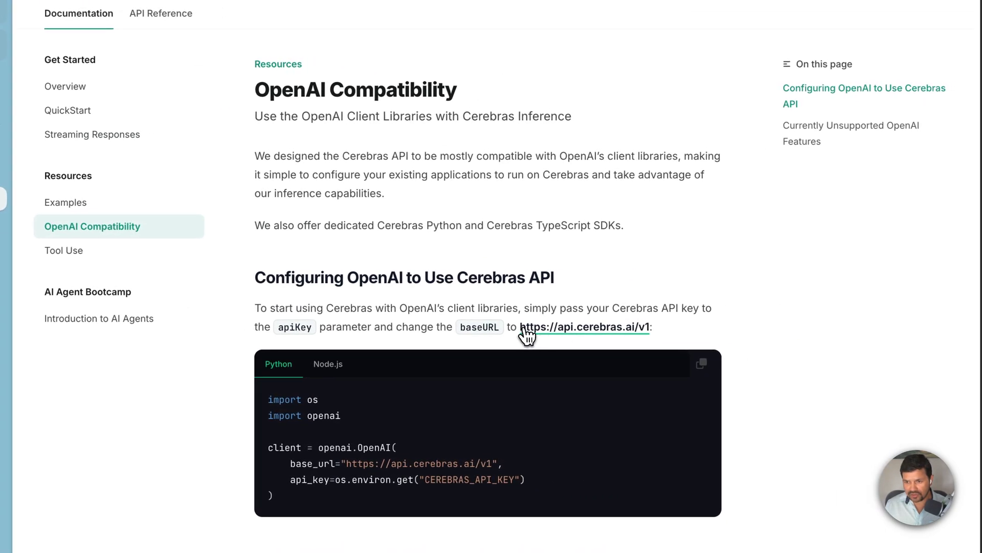
pyautogui.rightClick(535, 331)
pyautogui.click(594, 430)
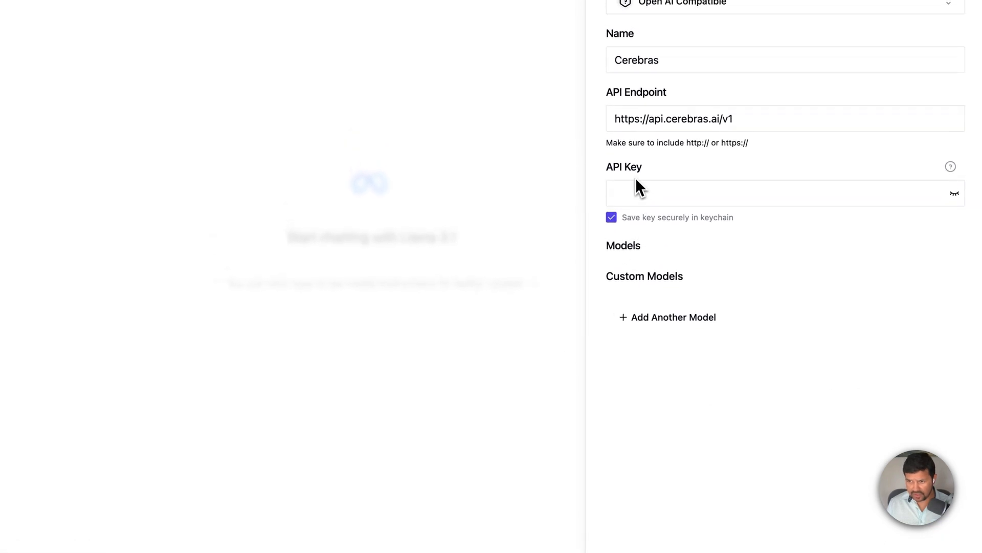
# Step: Paste the Cerebras API key into the provider form and try fetching its models
pyautogui.click(643, 195)
pyautogui.press('super+v')
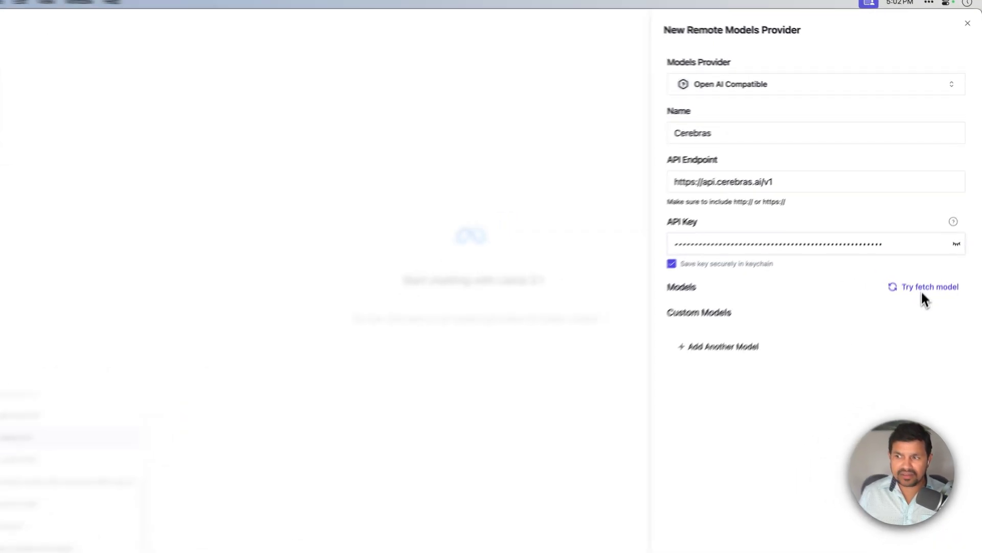
pyautogui.click(926, 272)
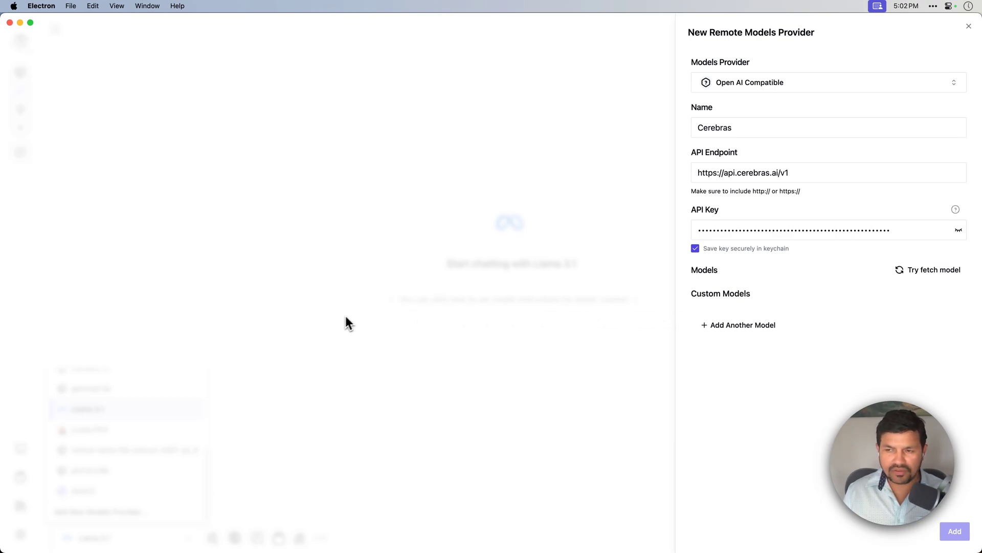
pyautogui.press('super+Tab')
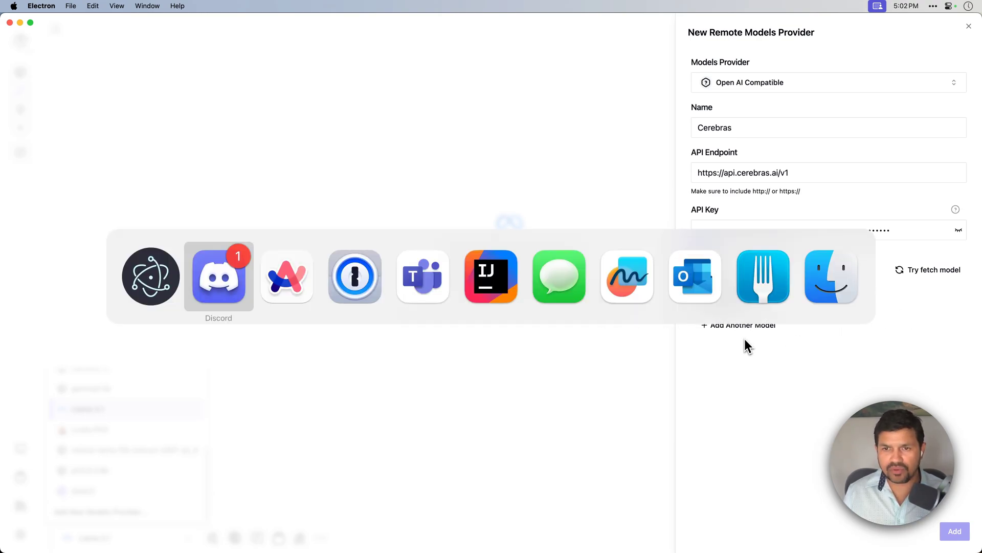
# Step: Copy the llama3.1-8b model ID from the Cerebras Overview docs page and return to Msty
pyautogui.press('super+Tab')
pyautogui.press('super+Tab')
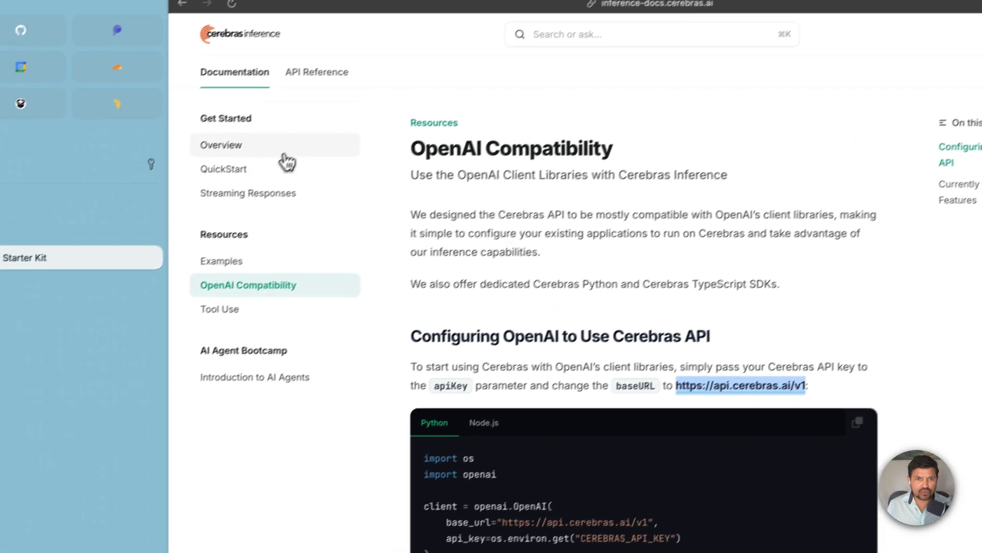
pyautogui.click(285, 154)
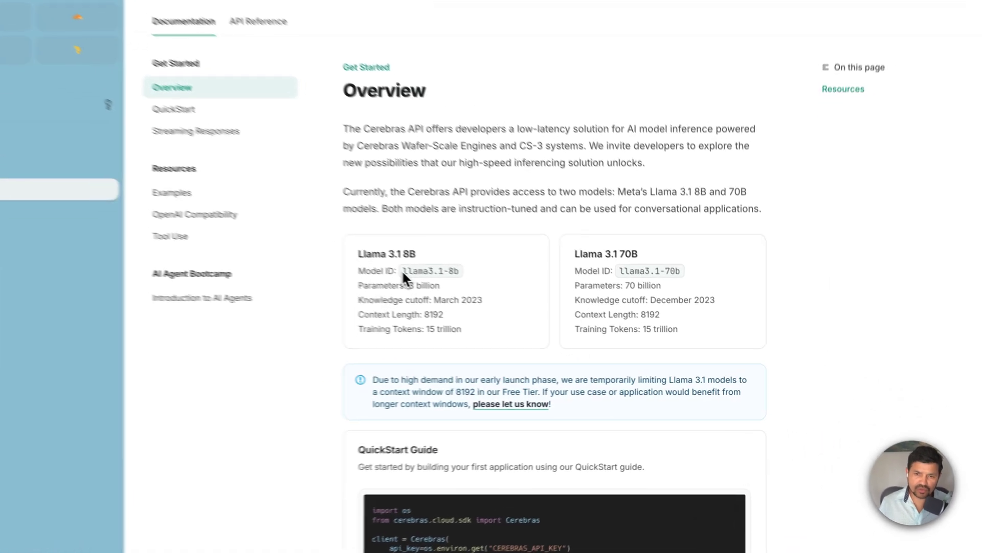
pyautogui.moveTo(464, 290); pyautogui.dragTo(509, 294)
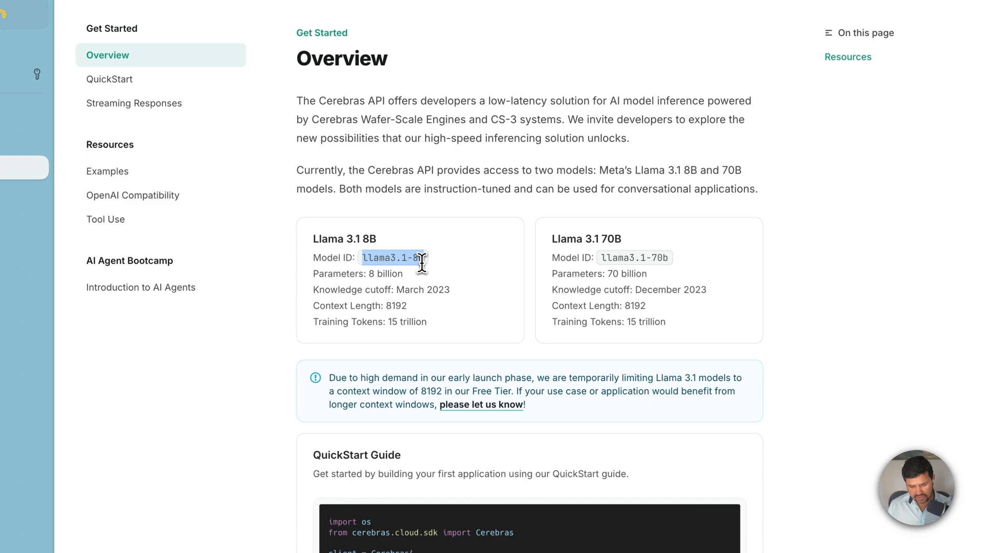
pyautogui.moveTo(422, 262); pyautogui.dragTo(423, 265)
pyautogui.press('super+Tab')
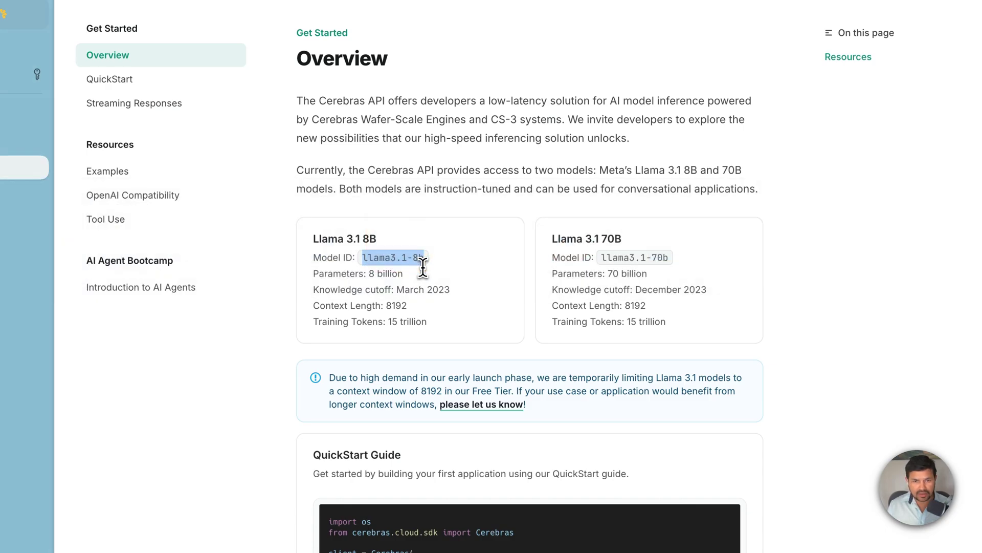
pyautogui.press('super+Tab')
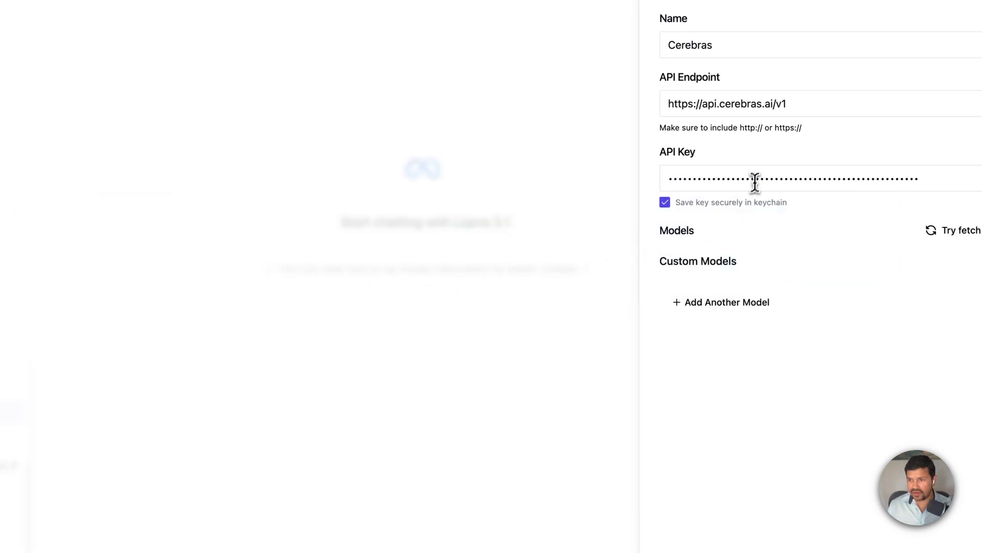
# Step: Add custom models llama3.1-8b and llama3.1-70b to the Cerebras provider and save it
pyautogui.click(731, 301)
pyautogui.write('llama3.1-8b')
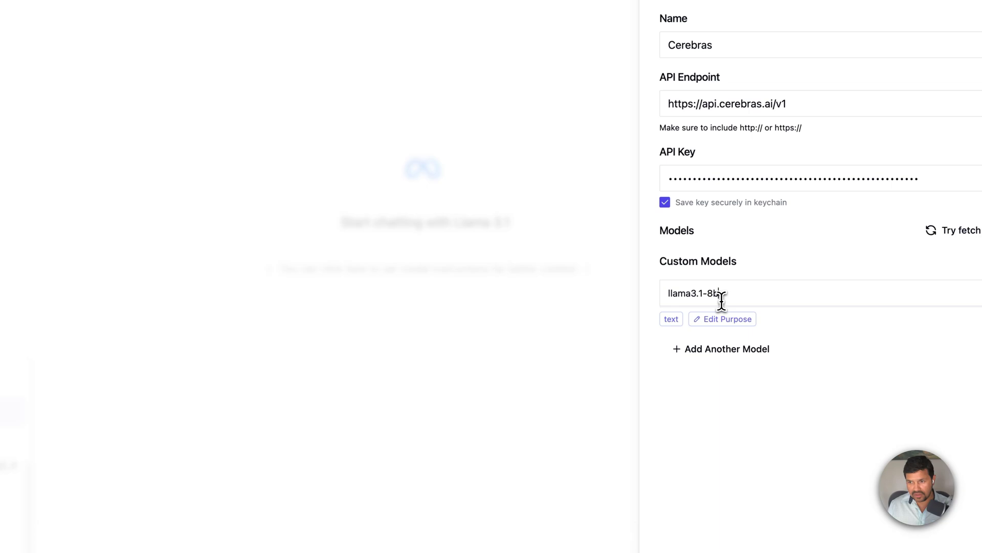
pyautogui.press('super+Tab')
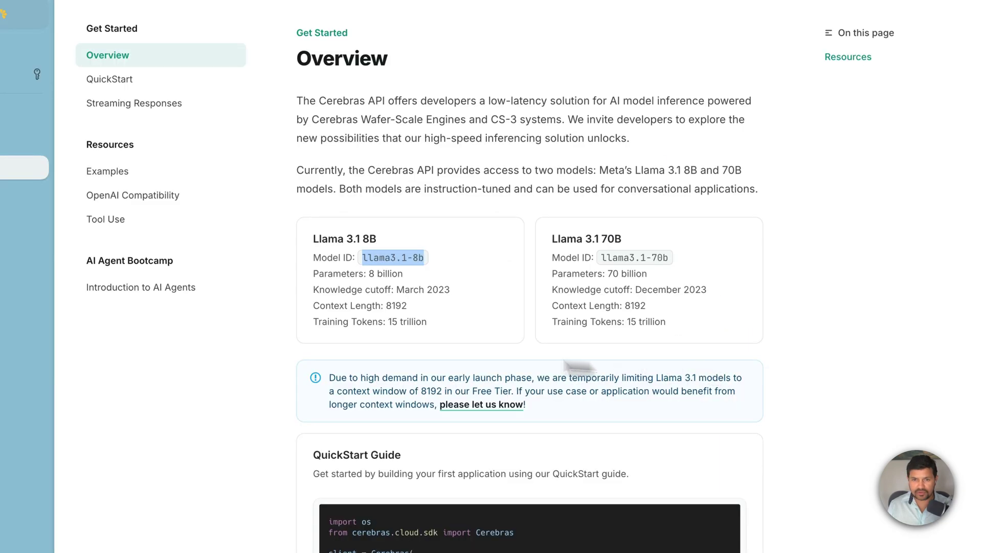
pyautogui.moveTo(603, 259); pyautogui.dragTo(676, 262)
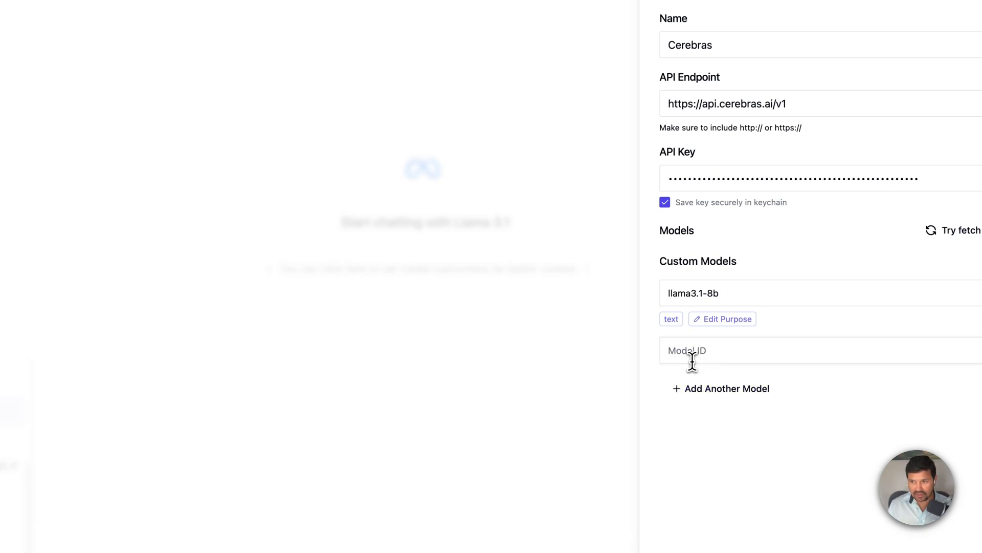
pyautogui.press('super+v')
pyautogui.click(946, 535)
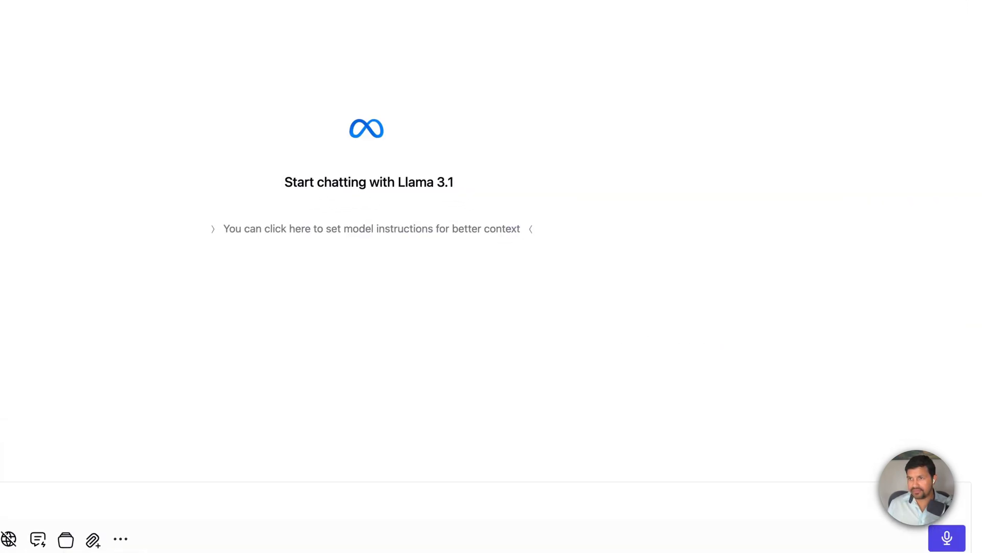
# Step: Check the model list for the new Cerebras llama3.1-70b and llama3.1-8b models
pyautogui.click(159, 547)
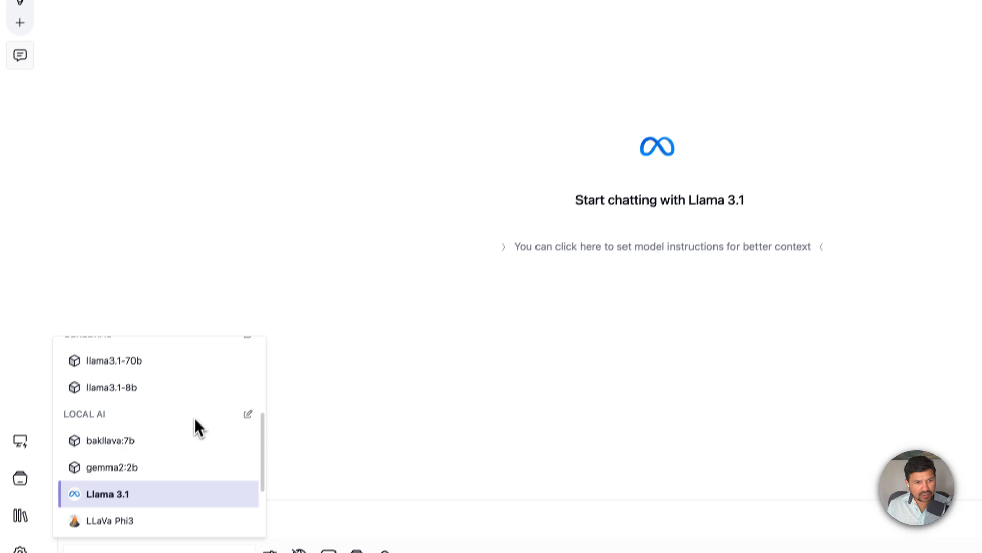
pyautogui.scroll(2, 194, 420)
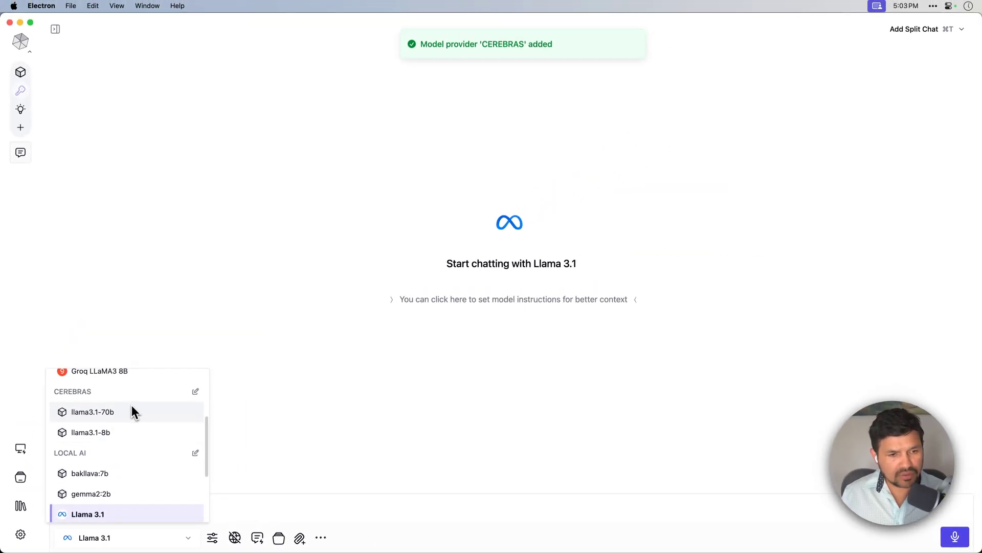
pyautogui.scroll(-1, 130, 468)
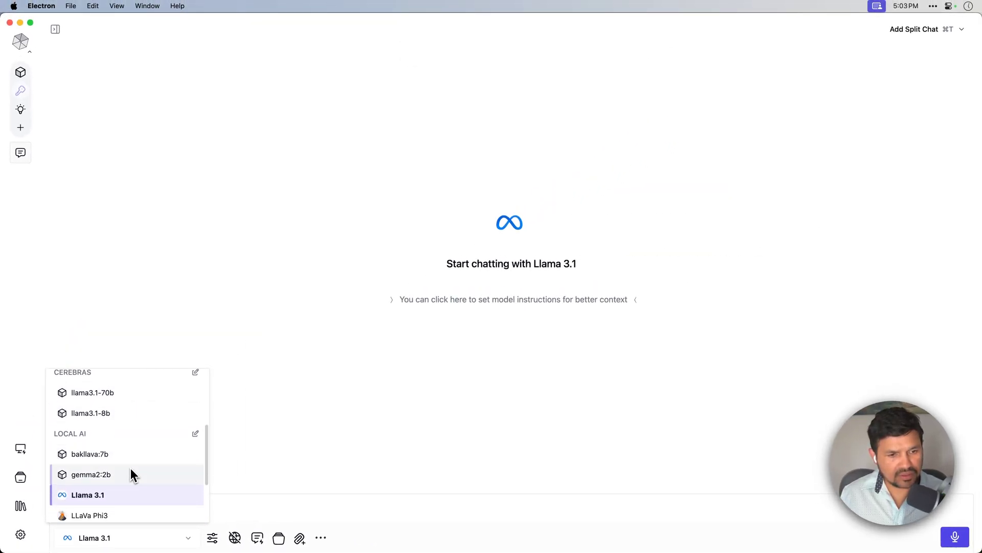
# Step: Choose llama3.1-8b under CEREBRAS as the chat's model
pyautogui.scroll(-1, 125, 461)
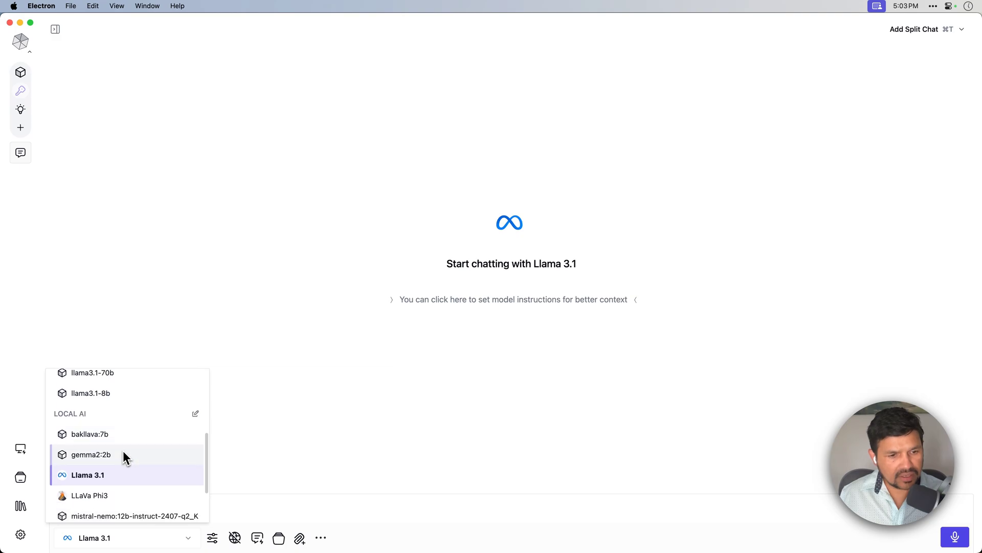
pyautogui.scroll(2, 90, 440)
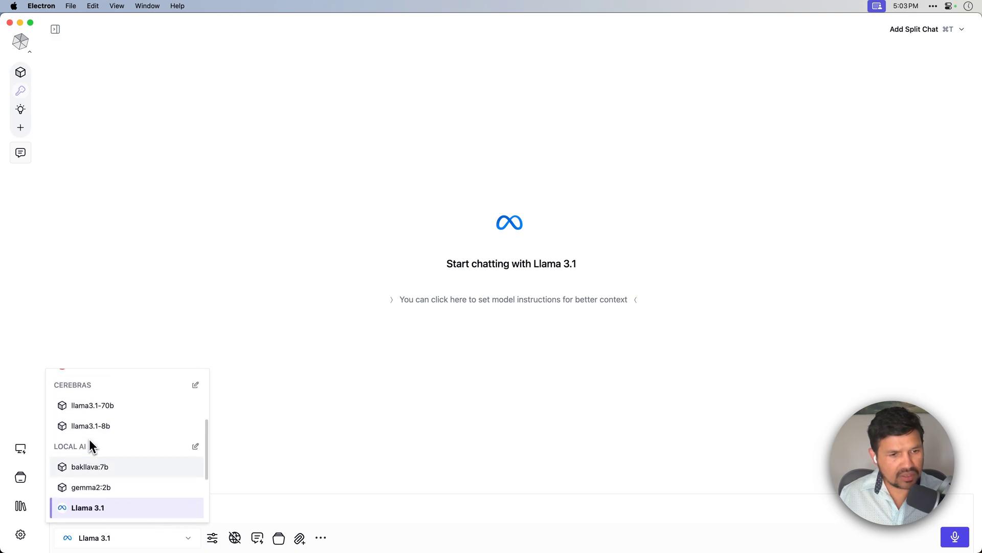
pyautogui.scroll(1, 89, 439)
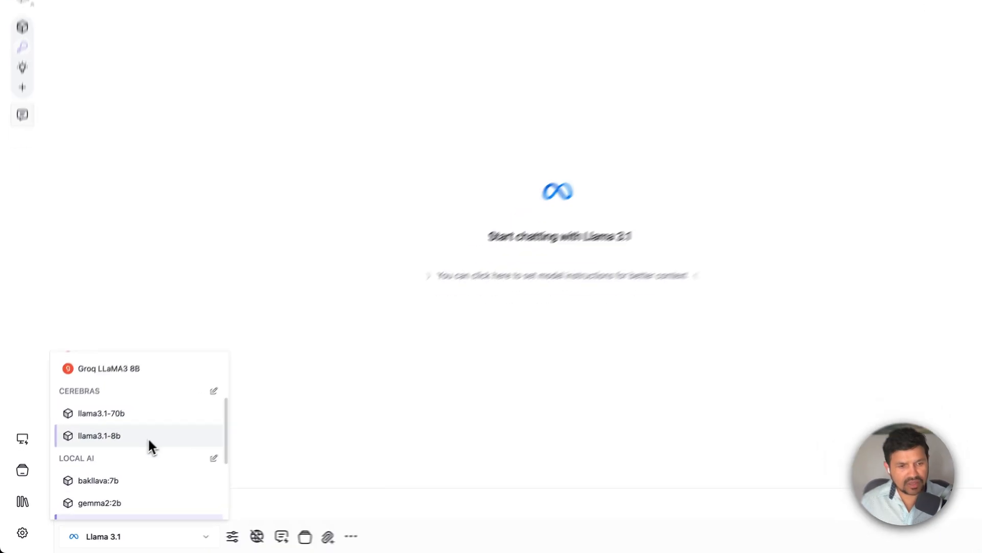
pyautogui.click(149, 439)
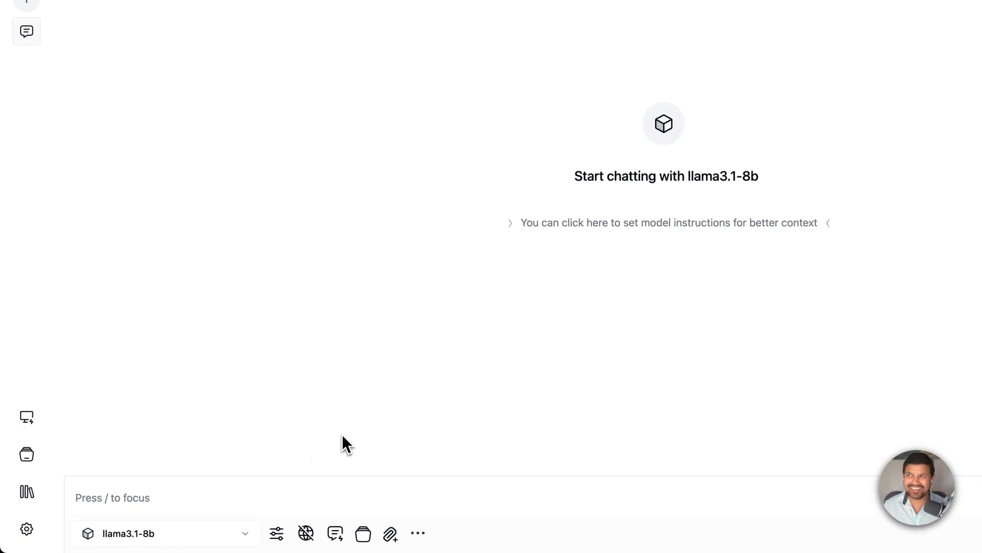
# Step: Send the test message 'hi' to the chat
pyautogui.click(319, 485)
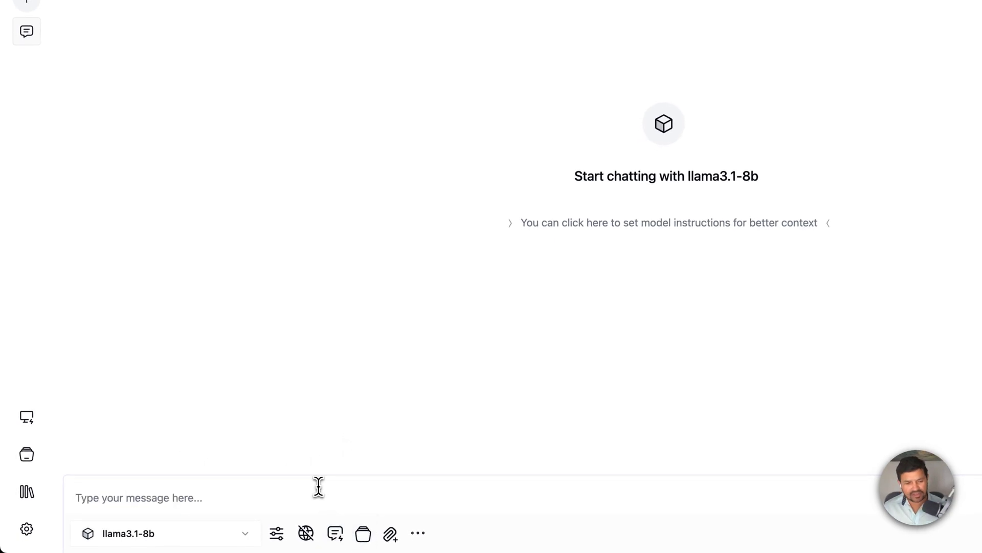
pyautogui.write('hi')
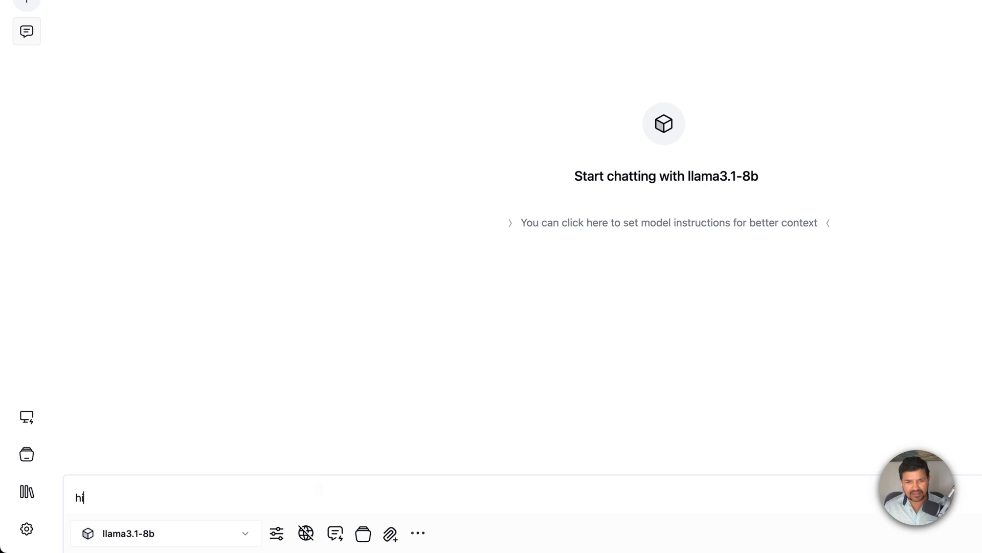
pyautogui.press('Return')
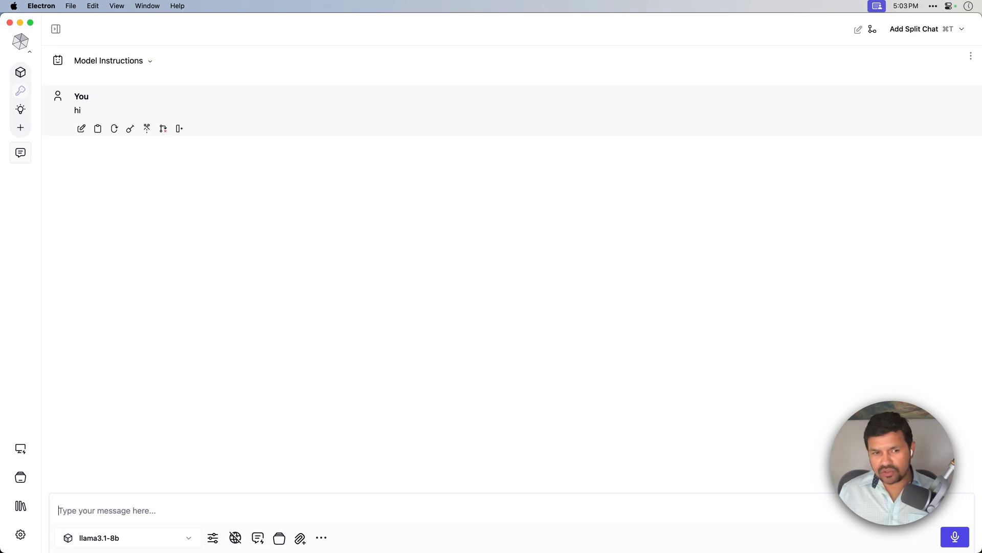
# Step: Review the Cerebras docs' unsupported OpenAI fields, like frequency_penalty and logprobs, then return to Msty
pyautogui.press('super+Tab')
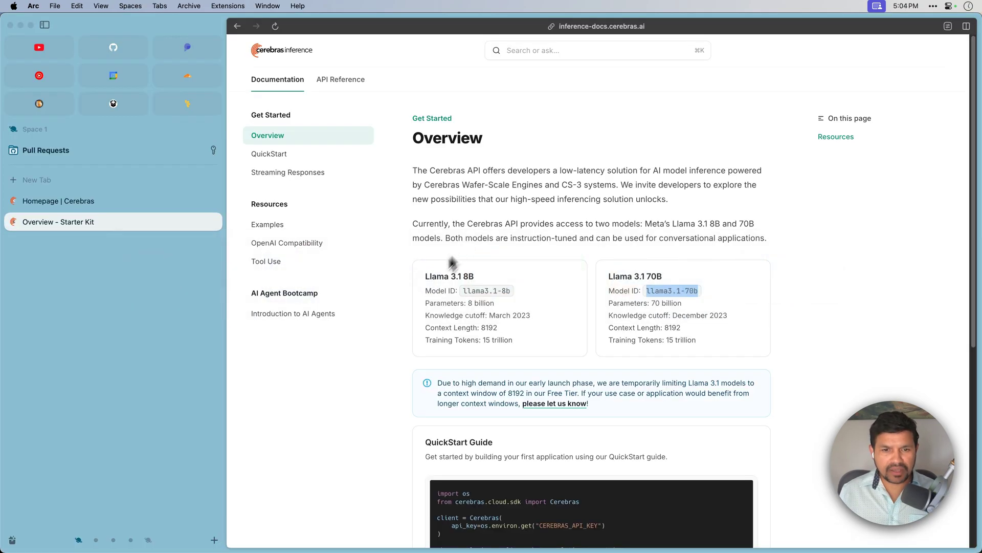
pyautogui.click(289, 243)
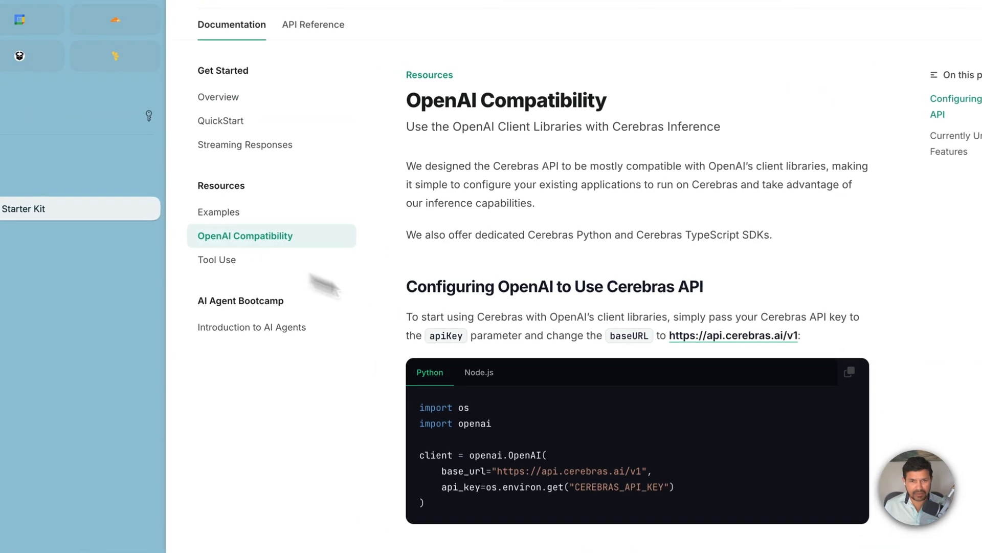
pyautogui.scroll(-10, 594, 355)
pyautogui.scroll(5, 645, 388)
pyautogui.scroll(-5, 563, 256)
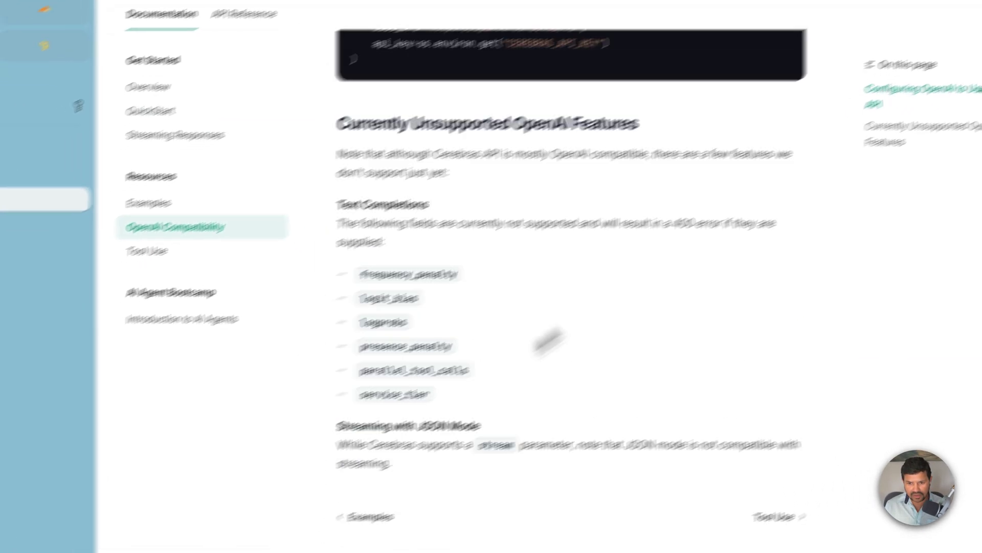
pyautogui.moveTo(495, 169)
pyautogui.mouseDown()
pyautogui.moveTo(609, 281)
pyautogui.moveTo(609, 305)
pyautogui.mouseUp()
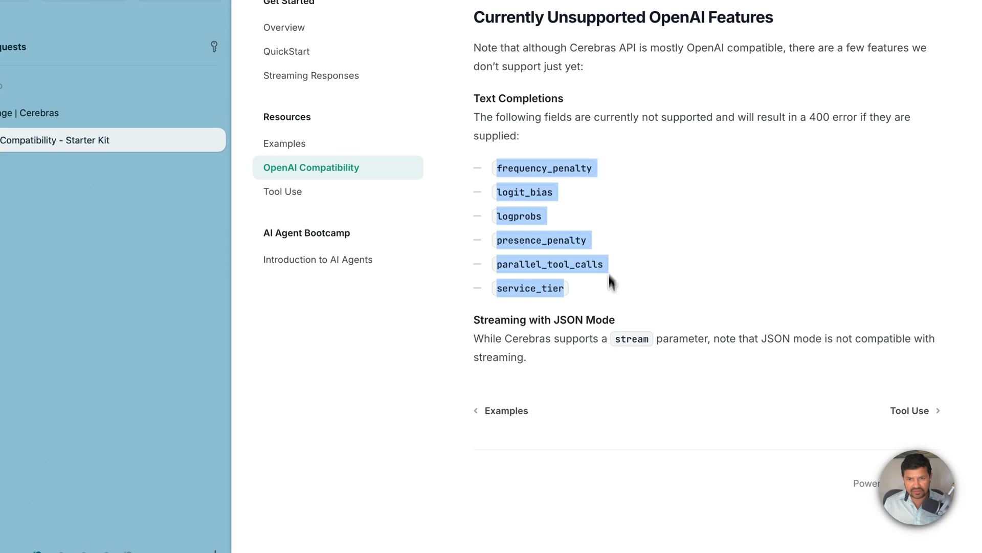
pyautogui.click(607, 300)
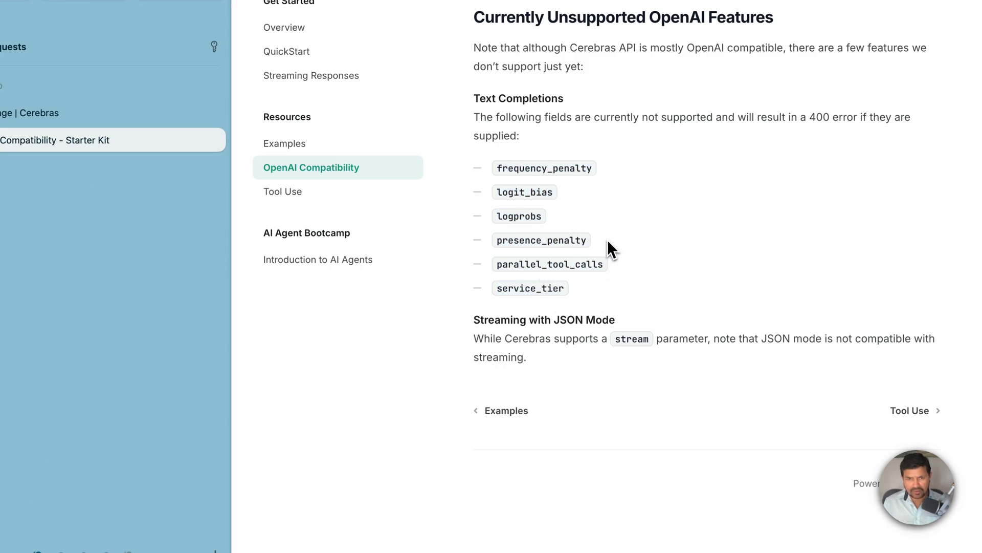
pyautogui.press('super+Tab')
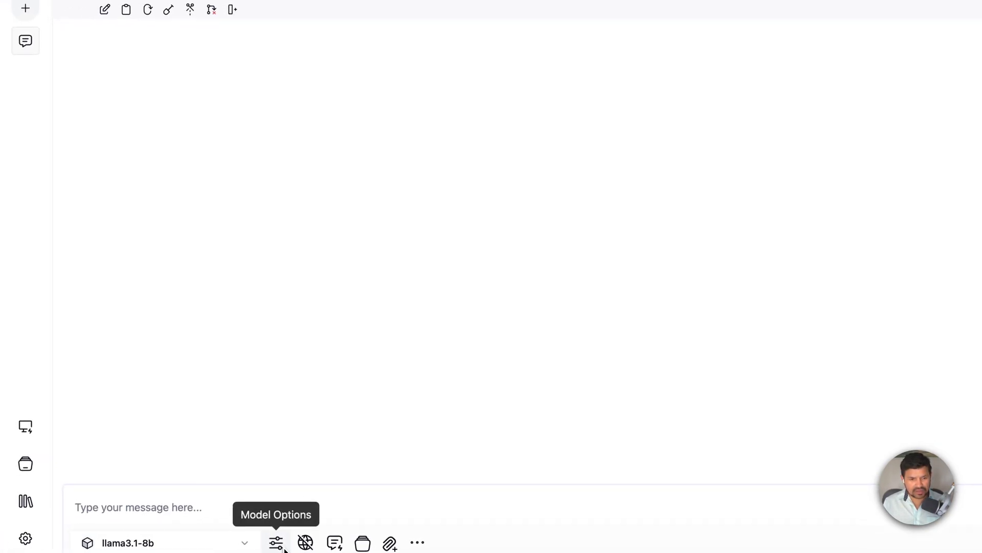
# Step: Check the chat's advanced model options, with Frequency and Presence Penalty at 0.5, then go back to Arc
pyautogui.click(278, 543)
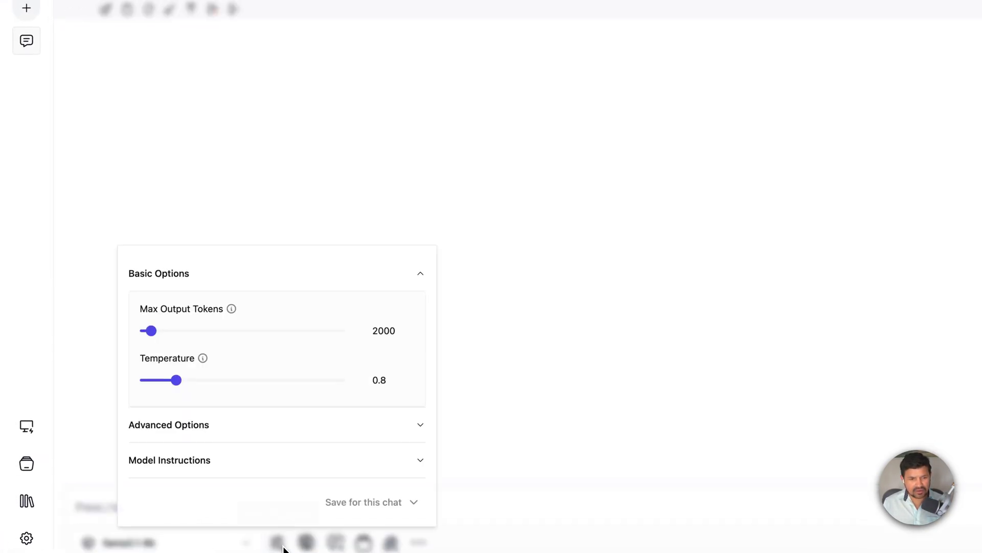
pyautogui.click(221, 428)
pyautogui.scroll(3, 225, 205)
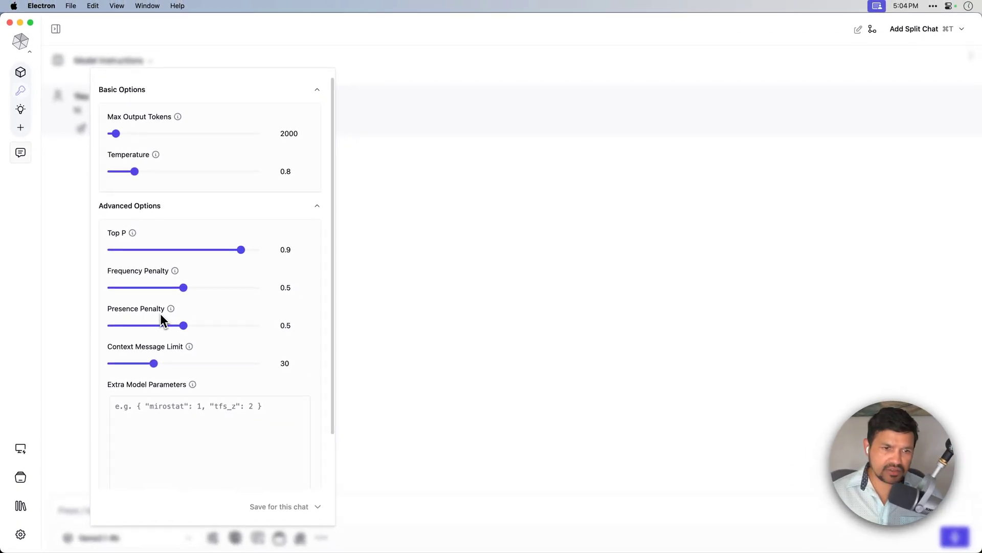
pyautogui.press('super+Tab')
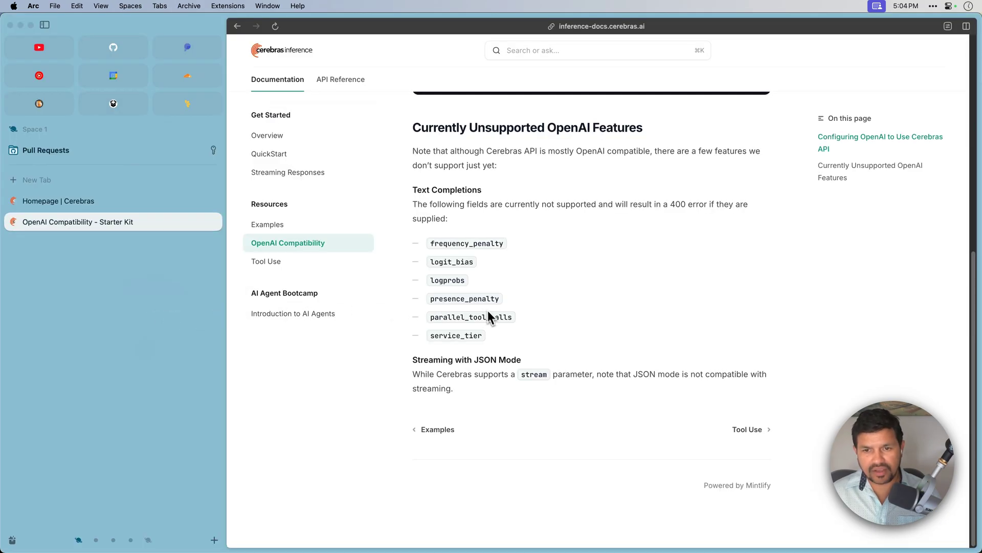
# Step: Select and copy frequency_penalty from the Cerebras docs' list of unsupported OpenAI fields
pyautogui.doubleClick(450, 261)
pyautogui.moveTo(434, 317); pyautogui.dragTo(439, 318)
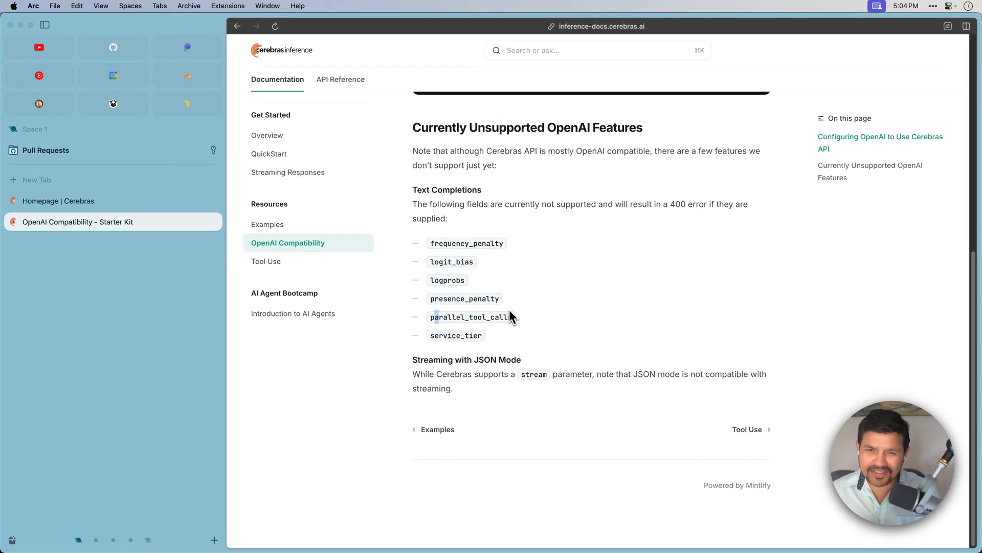
pyautogui.click(525, 284)
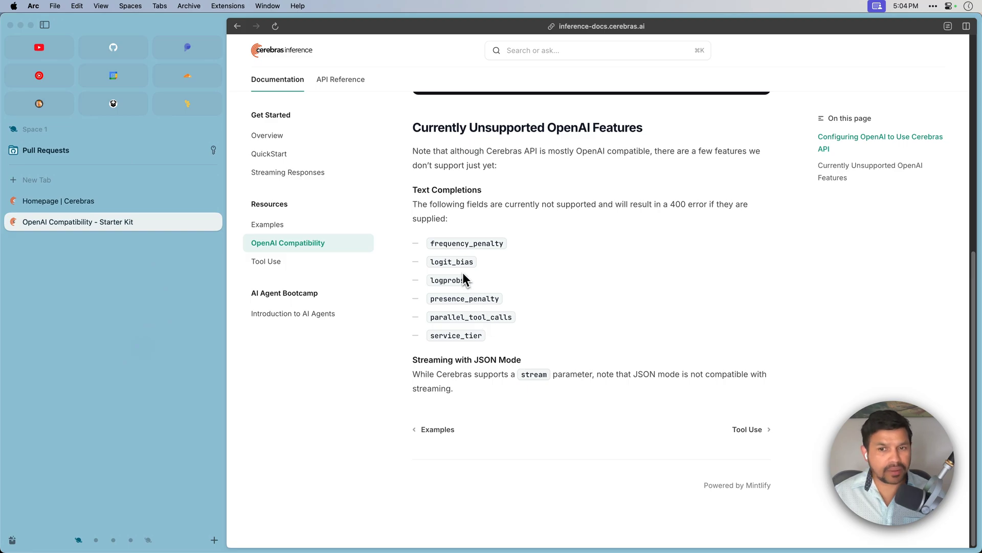
pyautogui.doubleClick(468, 244)
pyautogui.press('super+c')
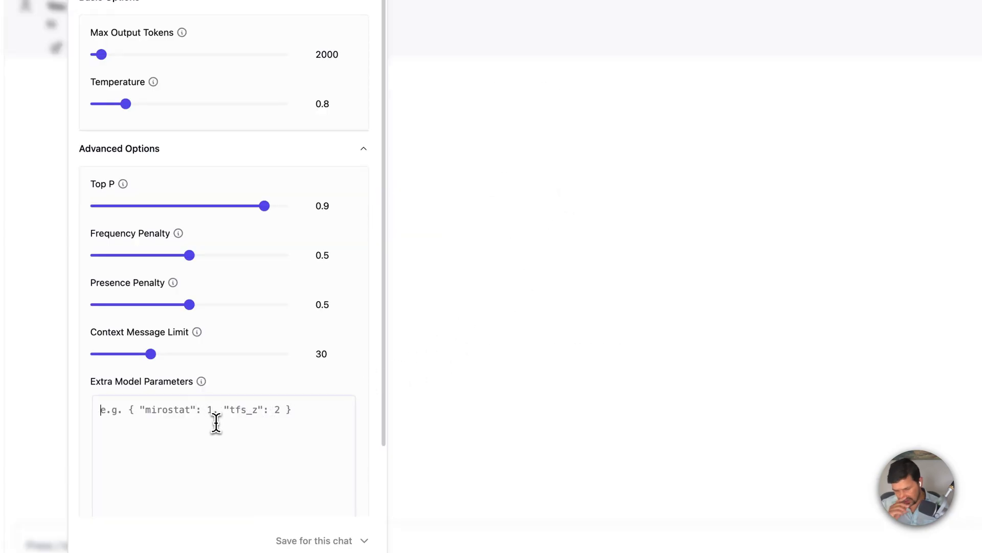
# Step: Enter { "frequency_penalty": null, "presence_penalty": null } in Extra Model Parameters, copying presence_penalty from the docs
pyautogui.click(216, 422)
pyautogui.write('{ "')
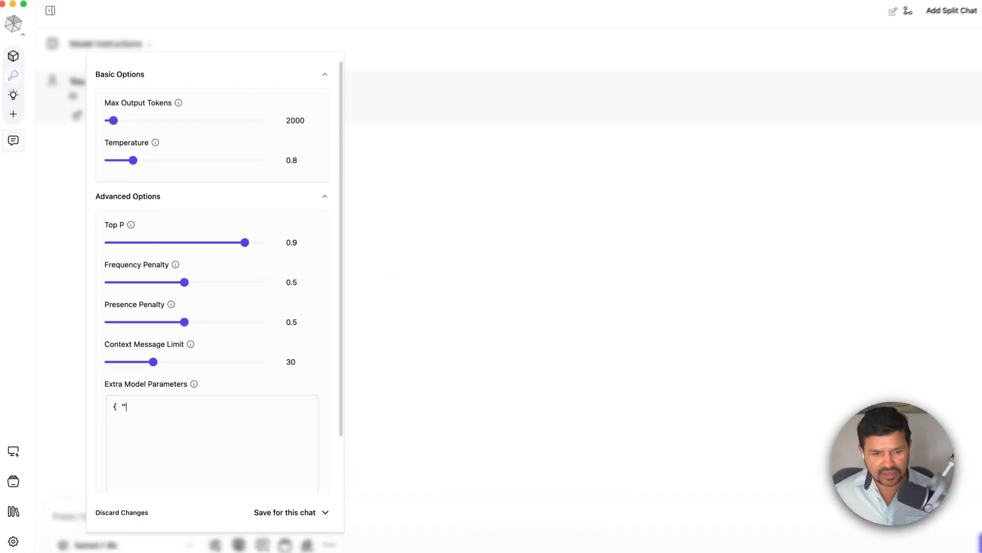
pyautogui.press('super+v')
pyautogui.write('"')
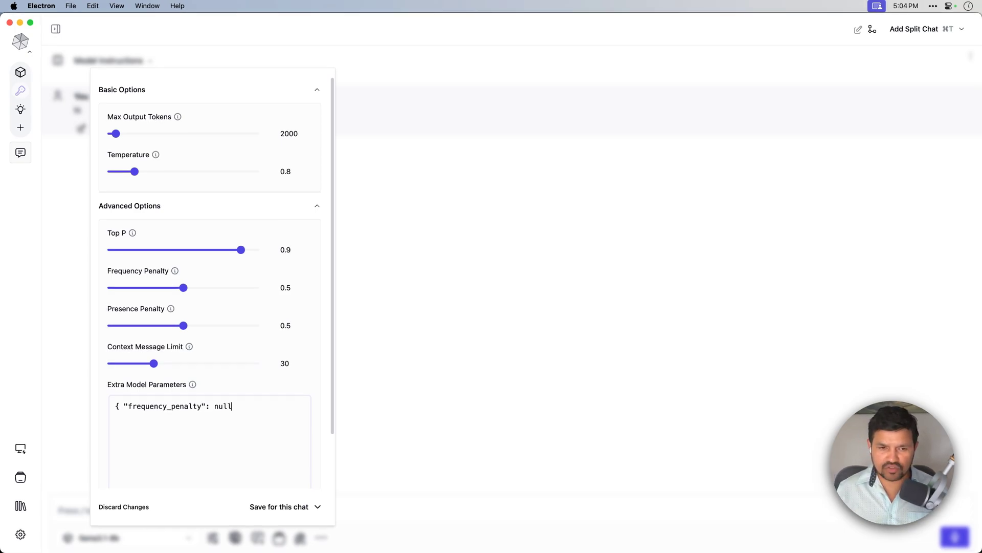
pyautogui.write(',')
pyautogui.scroll(-2, 197, 415)
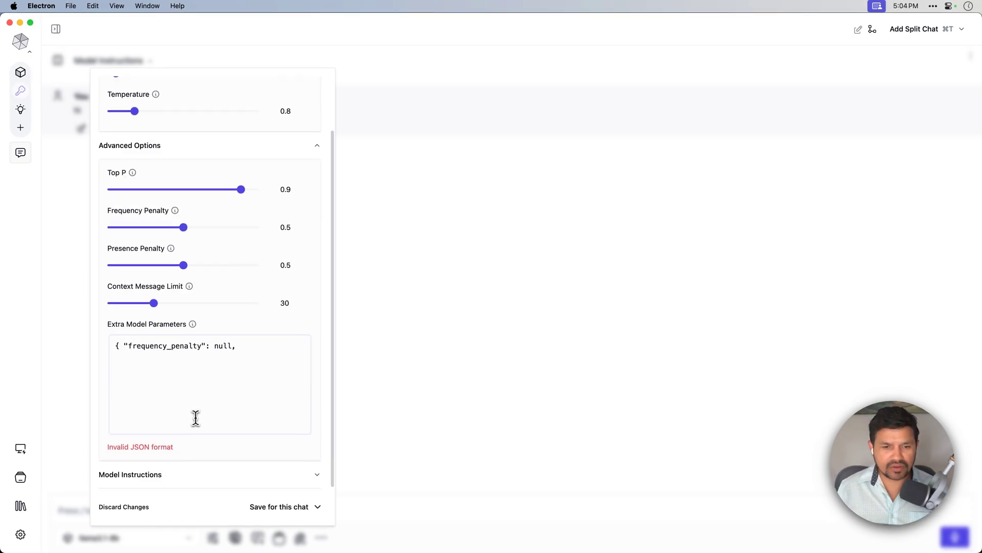
pyautogui.press('super+Tab')
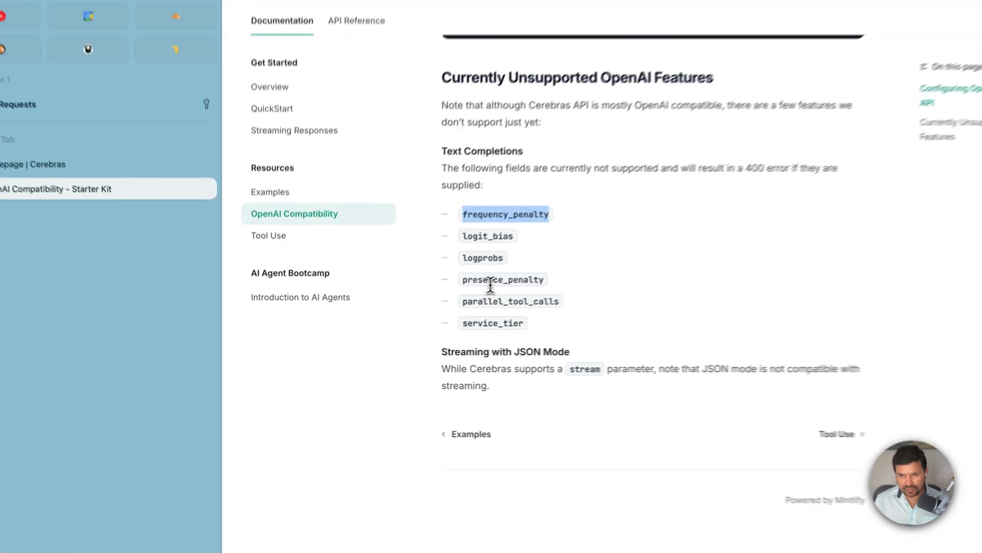
pyautogui.doubleClick(463, 299)
pyautogui.press('super+Tab')
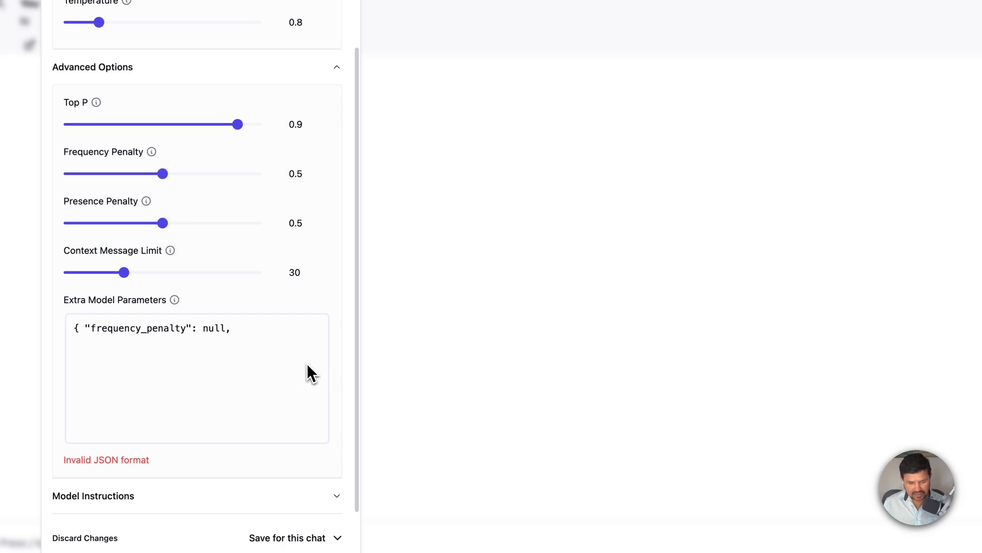
pyautogui.write('"presence_penalty')
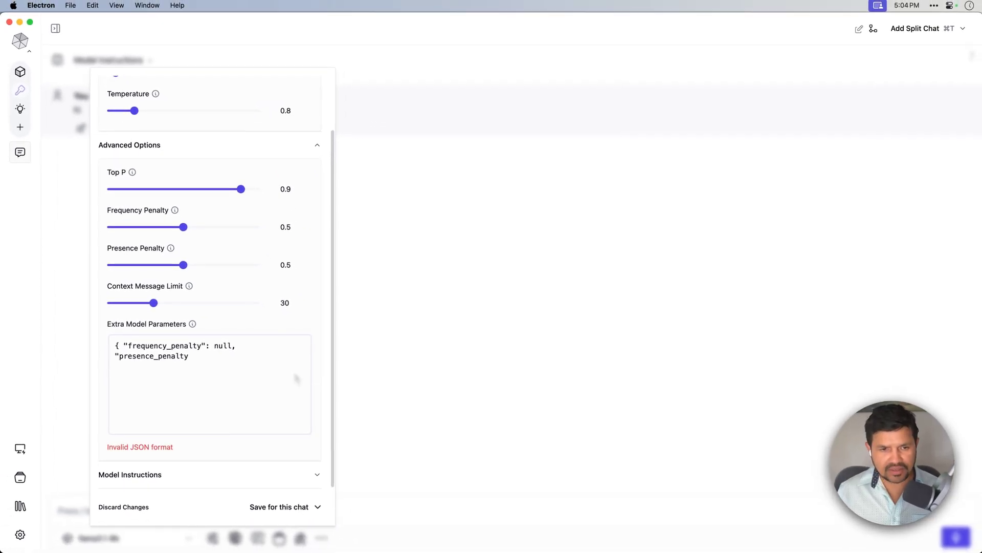
pyautogui.write('": null }')
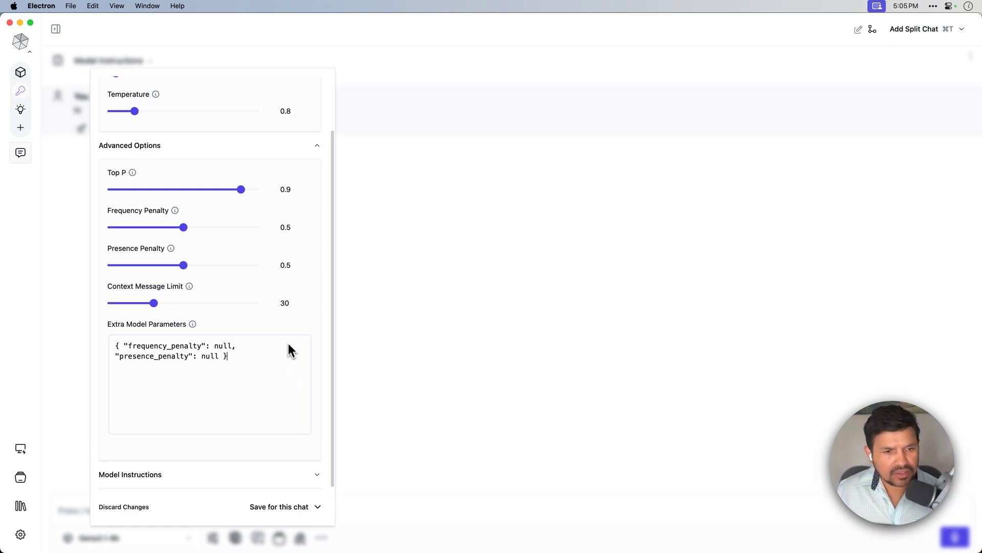
# Step: Bring up the Save for this chat options for these extra parameters
pyautogui.scroll(2, 239, 184)
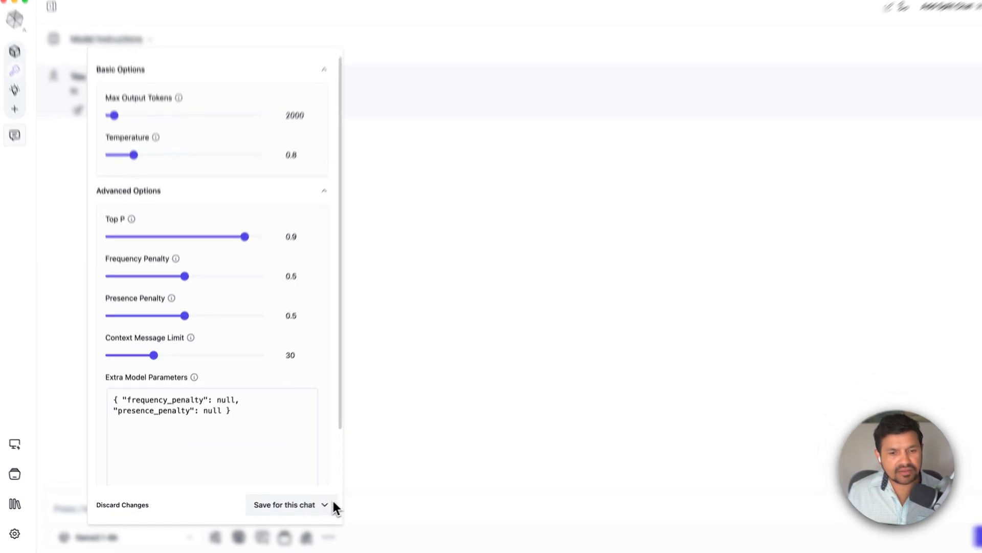
pyautogui.click(335, 508)
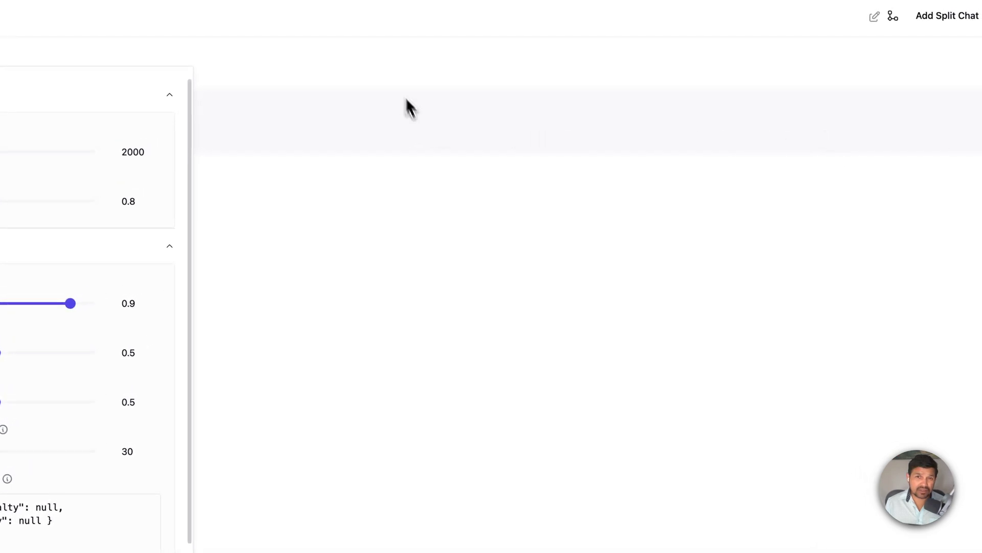
pyautogui.click(308, 389)
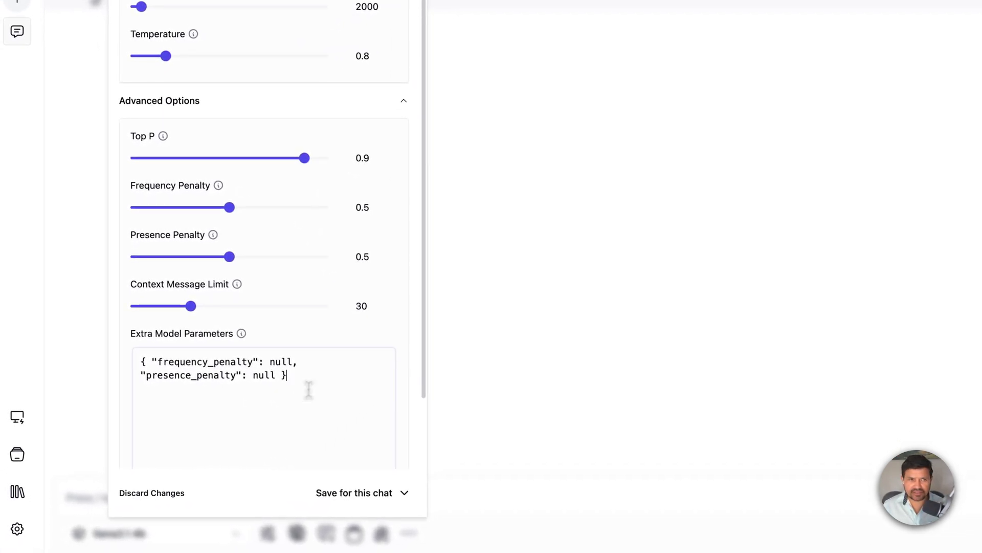
pyautogui.click(405, 492)
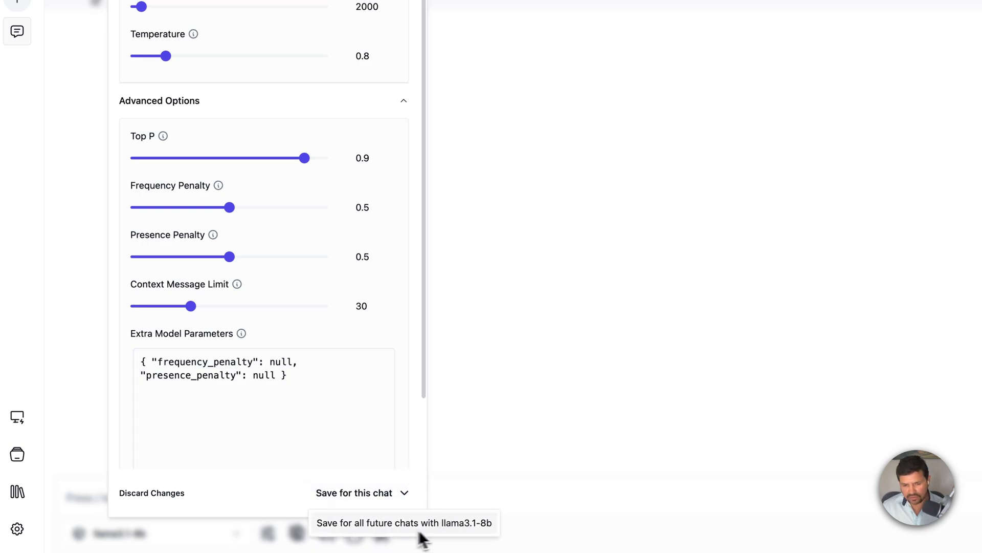
# Step: Save the parameters for all future llama3.1-8b chats and send the message 'hi'
pyautogui.click(451, 528)
pyautogui.click(210, 492)
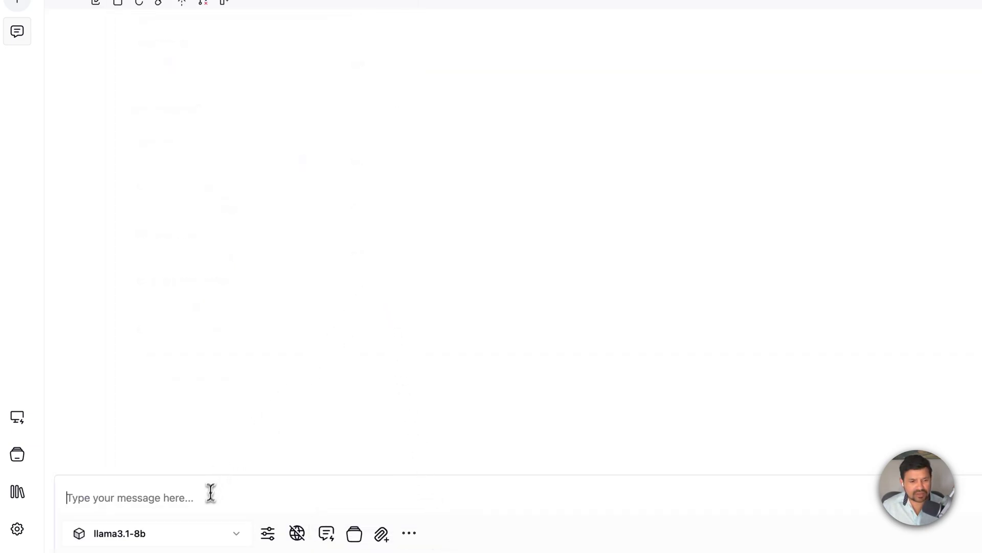
pyautogui.write('hi')
pyautogui.press('Return')
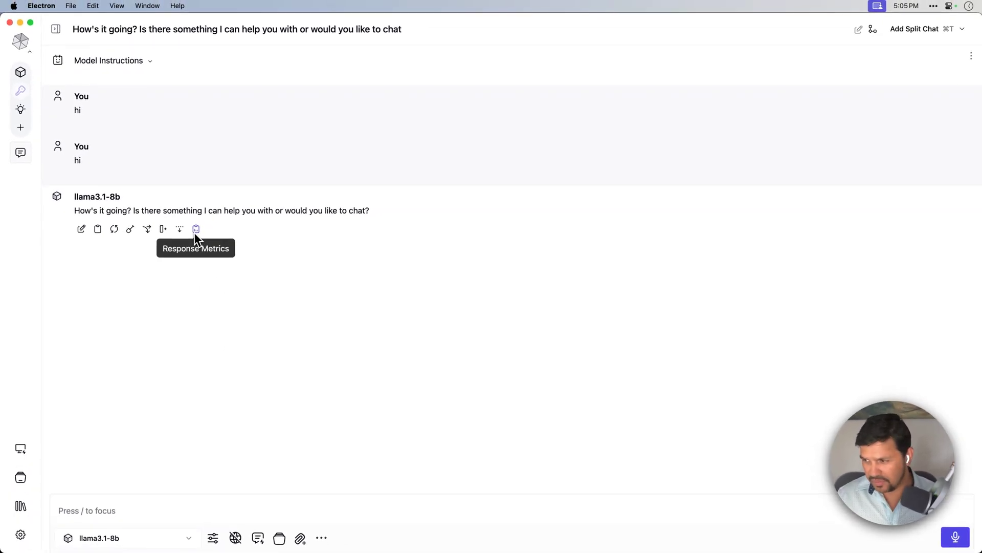
pyautogui.click(195, 233)
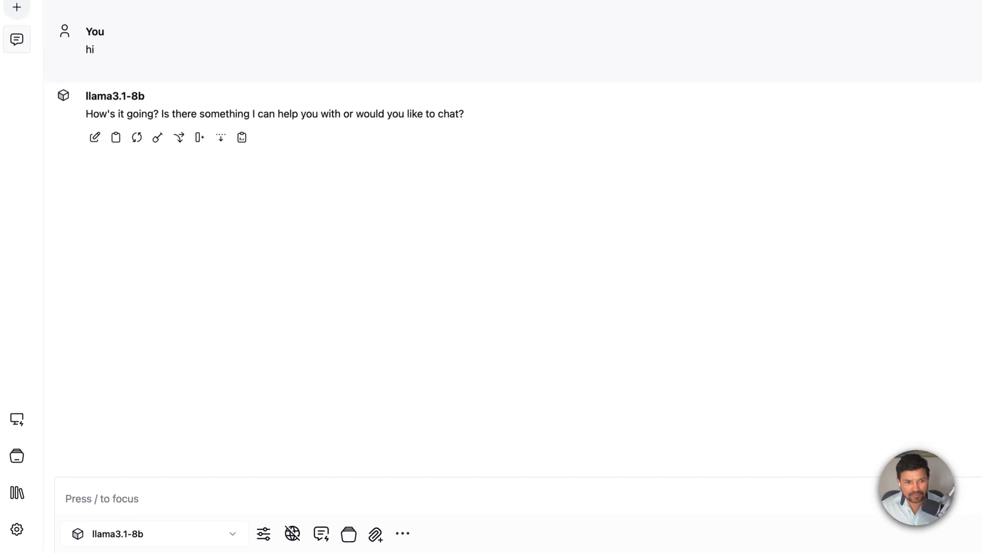
# Step: Apply Context Shield to the greeting, send 'Tell me about quantum mechanics', and check the reply's metrics
pyautogui.click(267, 488)
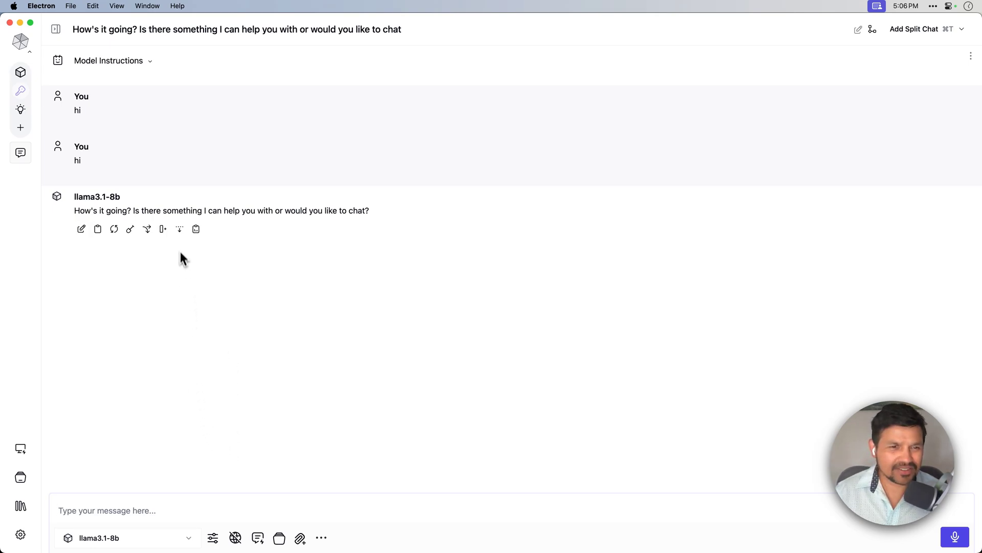
pyautogui.click(180, 230)
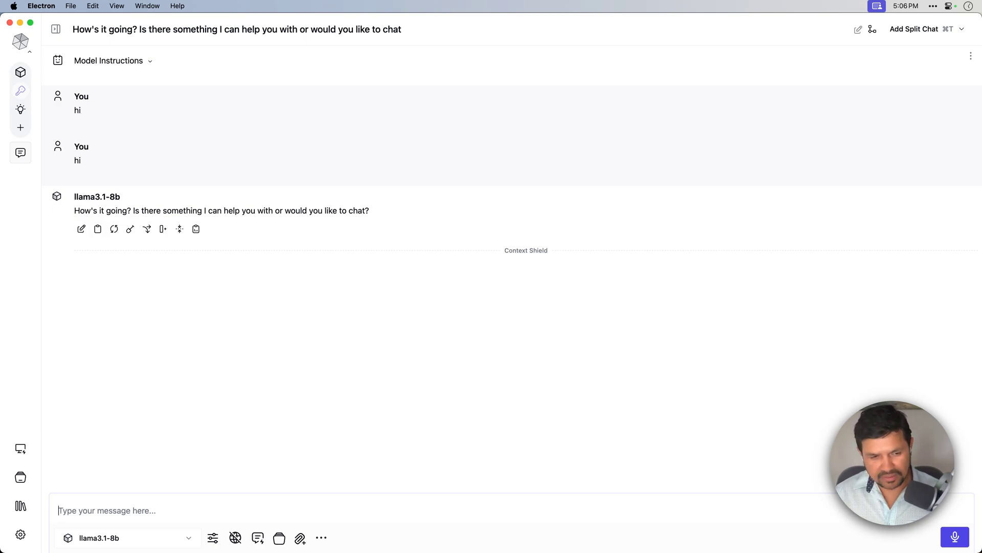
pyautogui.write('Tell me about quantum mechanics')
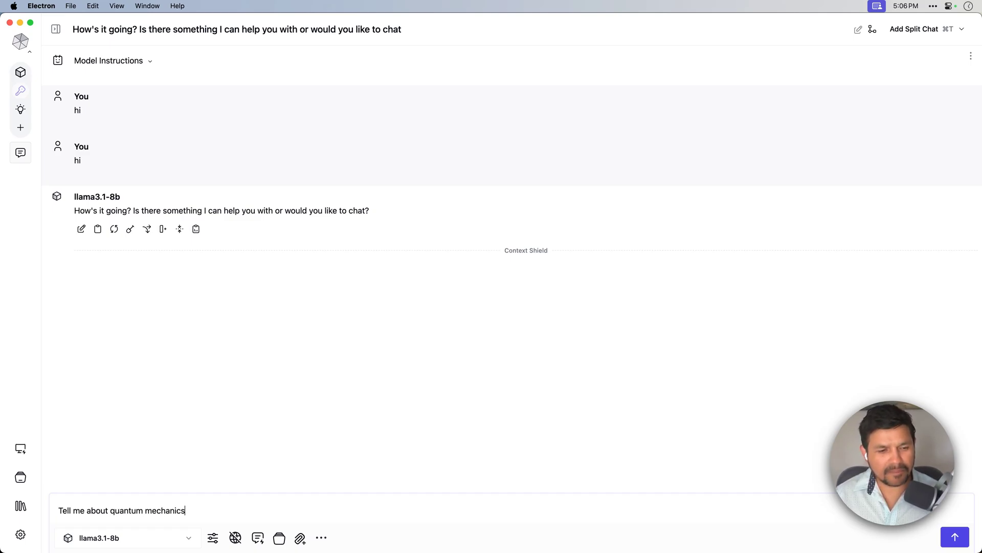
pyautogui.press('Return')
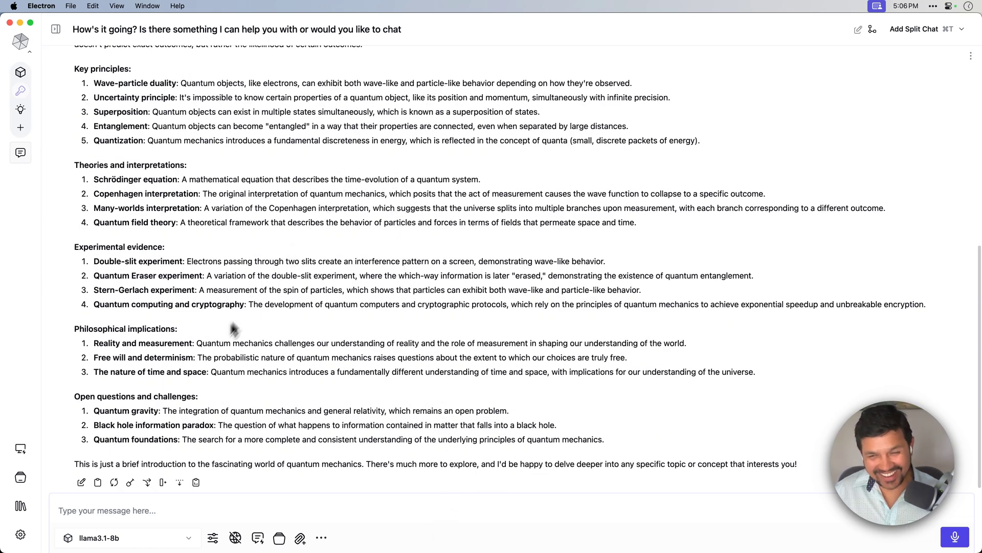
pyautogui.scroll(3, 231, 346)
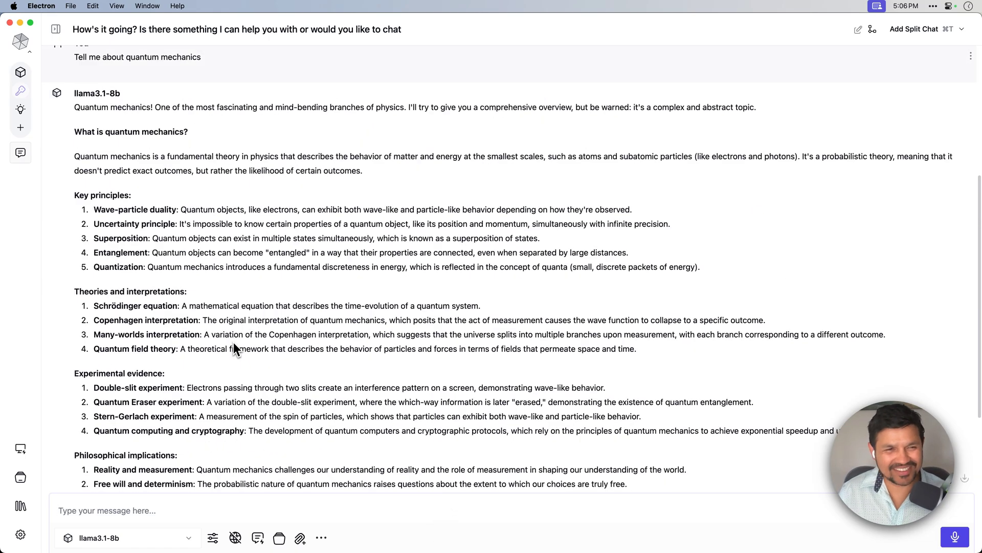
pyautogui.scroll(-3, 232, 341)
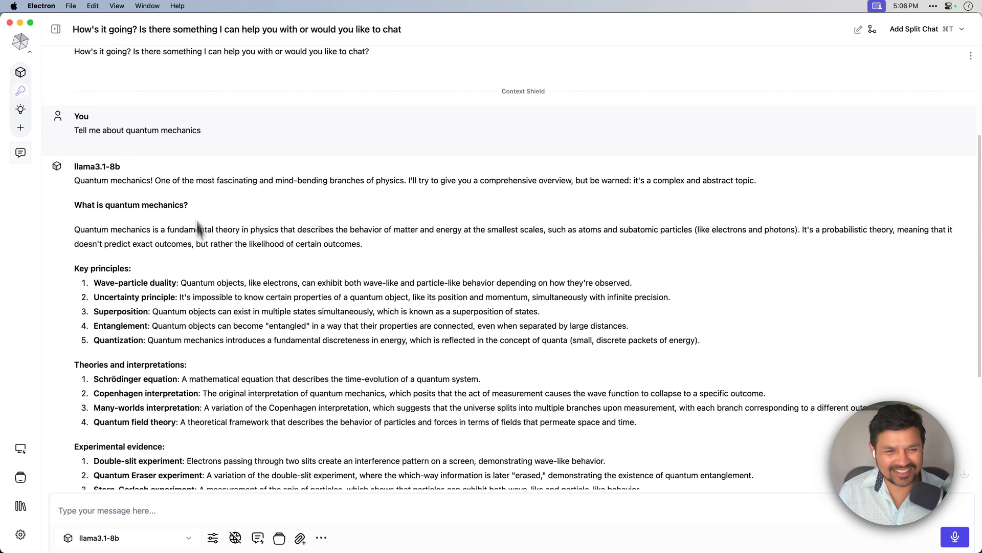
pyautogui.scroll(-5, 204, 297)
pyautogui.moveTo(198, 482)
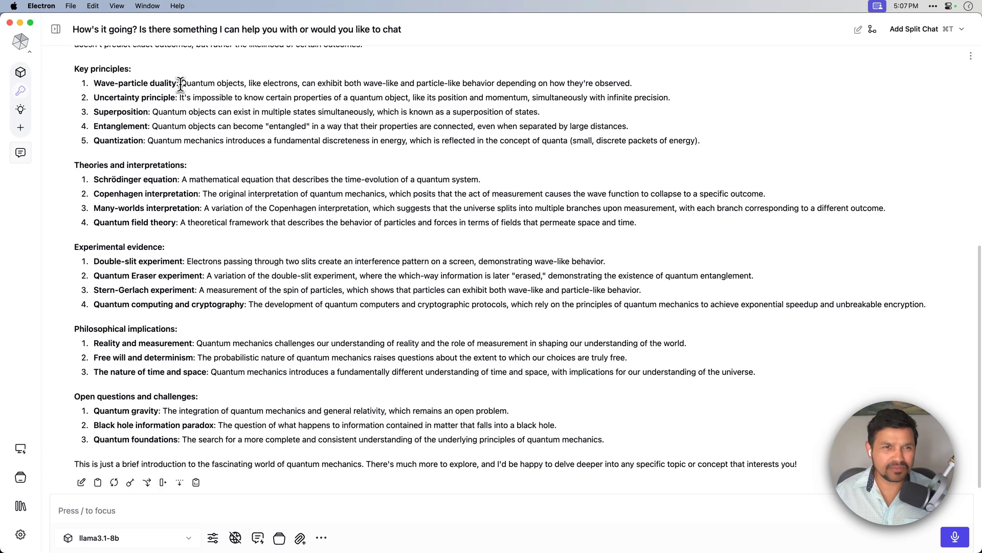
# Step: Highlight lines in the Key principles list, then start a new llama3.1-8b chat split into two panes
pyautogui.moveTo(180, 84); pyautogui.dragTo(481, 179)
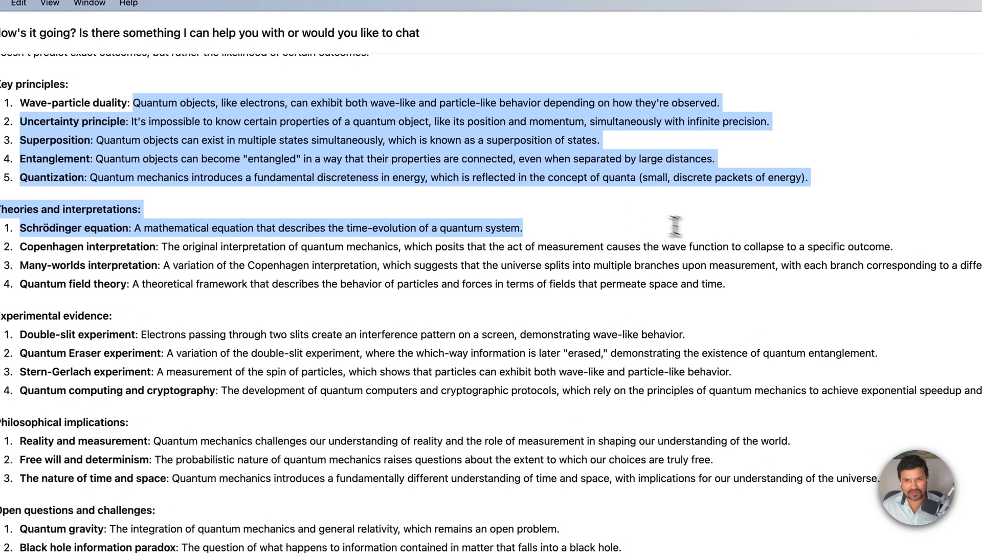
pyautogui.click(439, 157)
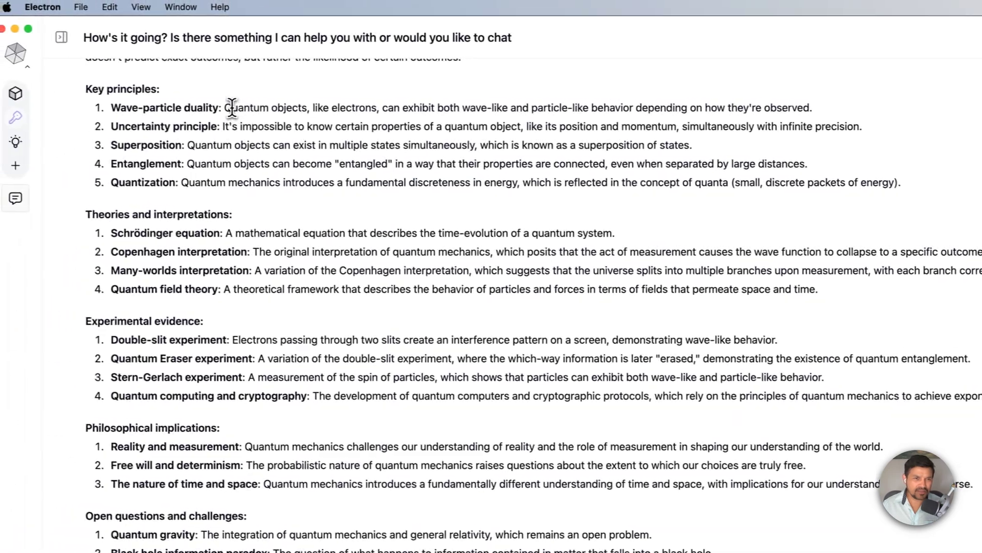
pyautogui.moveTo(129, 101); pyautogui.dragTo(165, 122)
pyautogui.moveTo(271, 128); pyautogui.dragTo(342, 168)
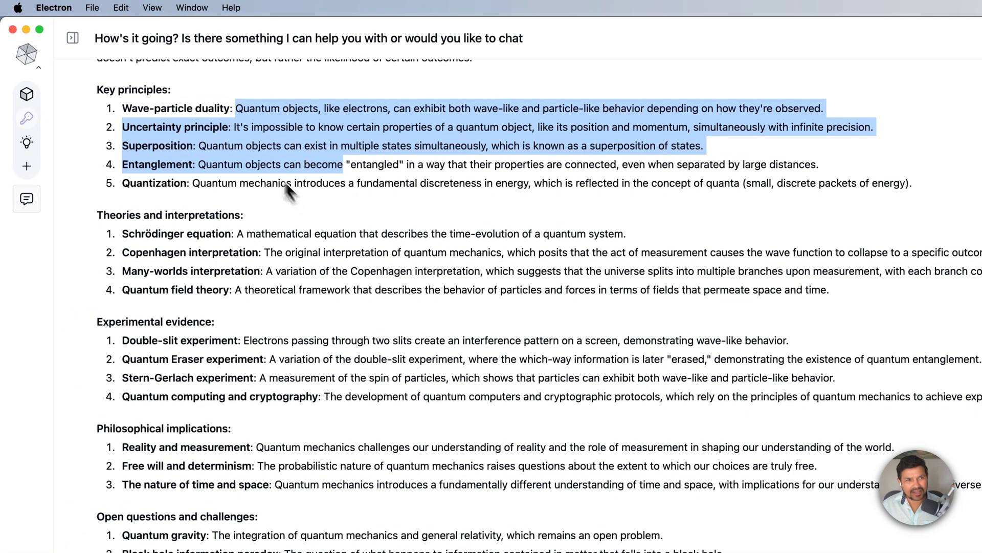
pyautogui.click(31, 55)
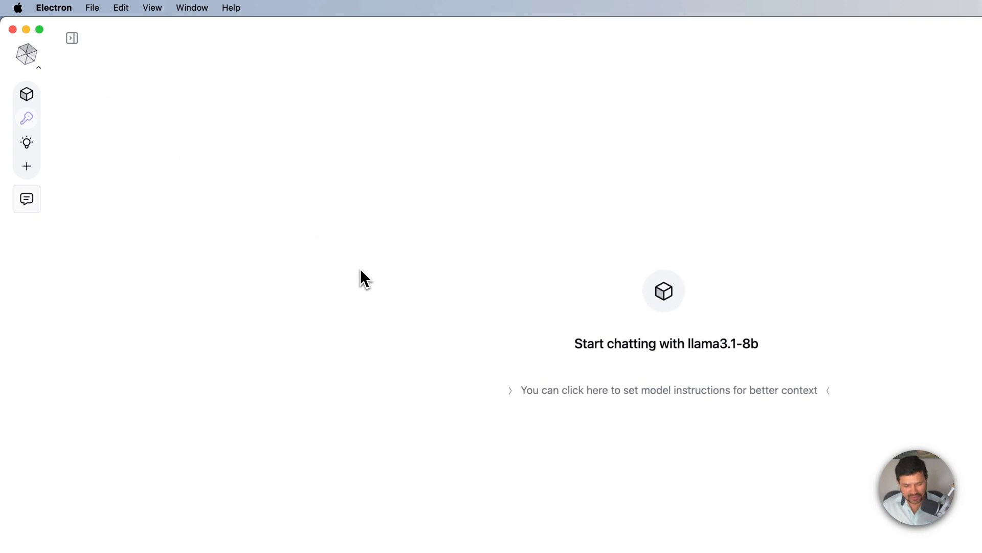
pyautogui.press('super+t')
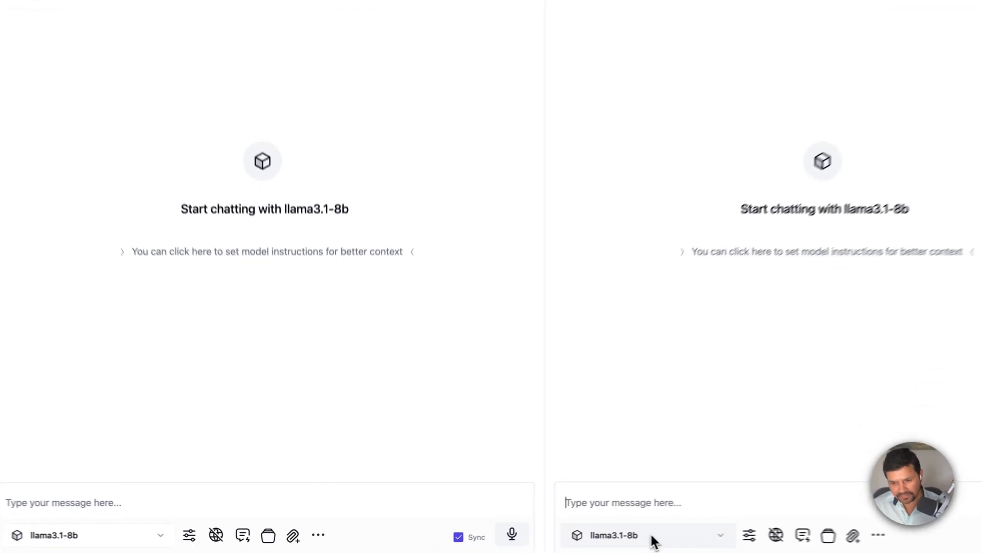
# Step: Switch the right pane to Groq LLaMA3 8B and type 'Tell me about the quantum mechanics' into both synced panes
pyautogui.click(604, 539)
pyautogui.scroll(-5, 671, 455)
pyautogui.scroll(1, 668, 440)
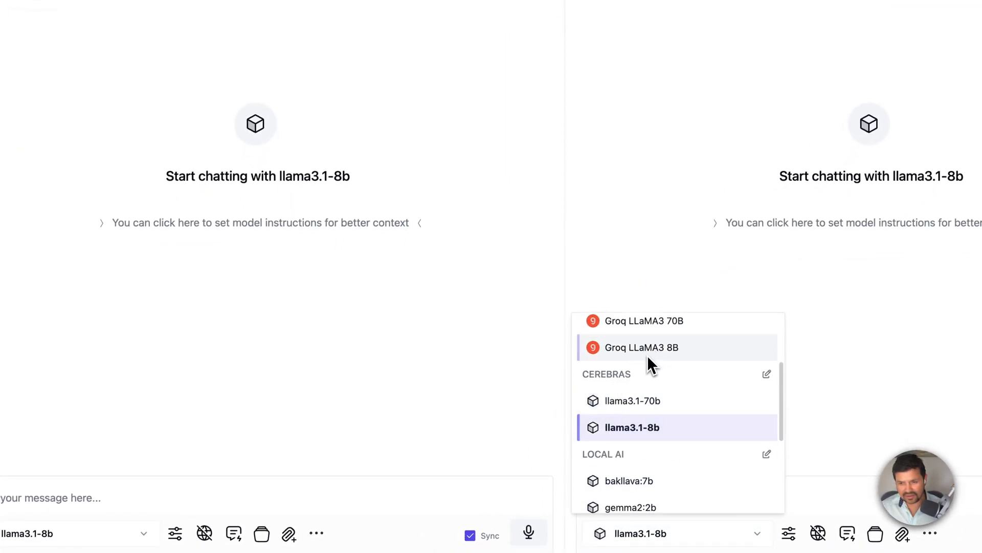
pyautogui.click(678, 350)
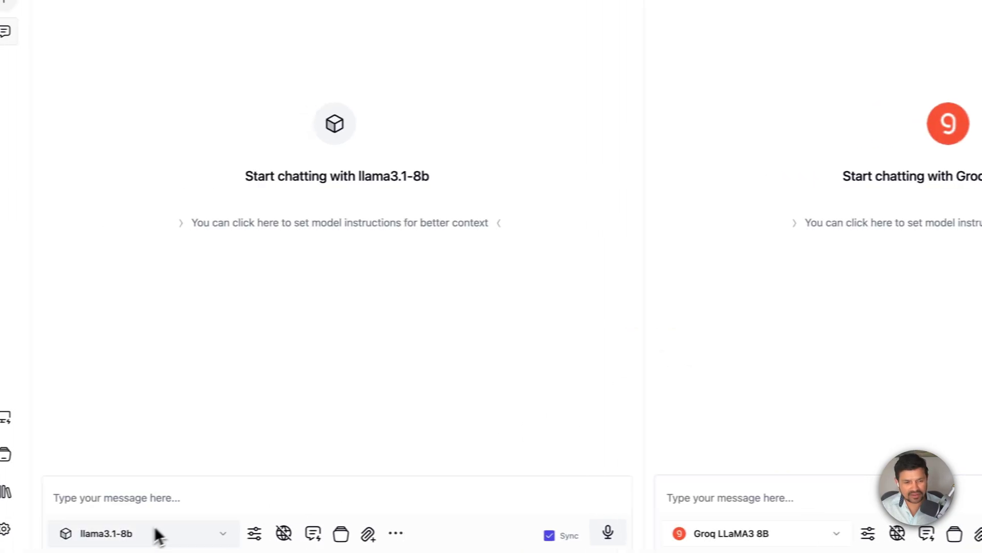
pyautogui.click(435, 497)
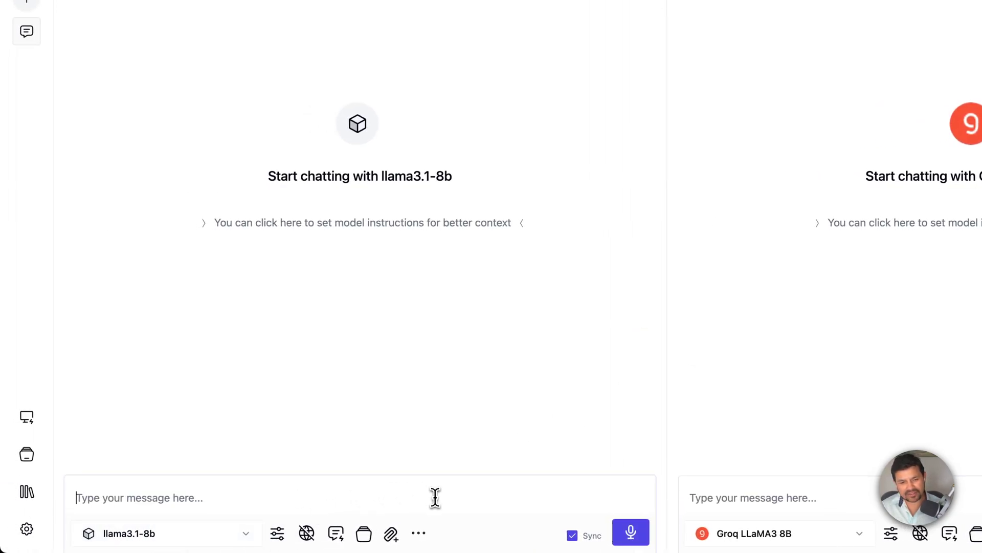
pyautogui.write('Tell')
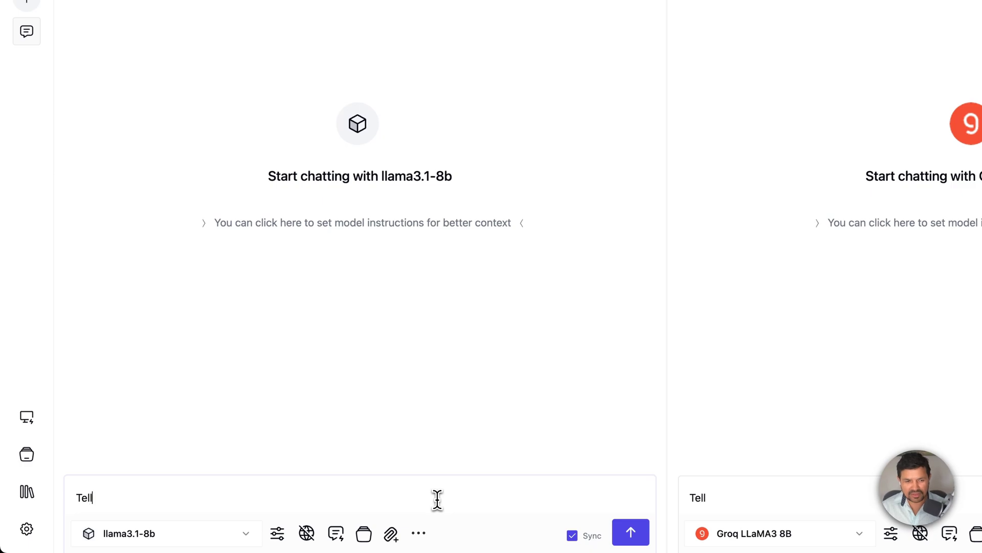
pyautogui.write(' me about the quantum mechanics')
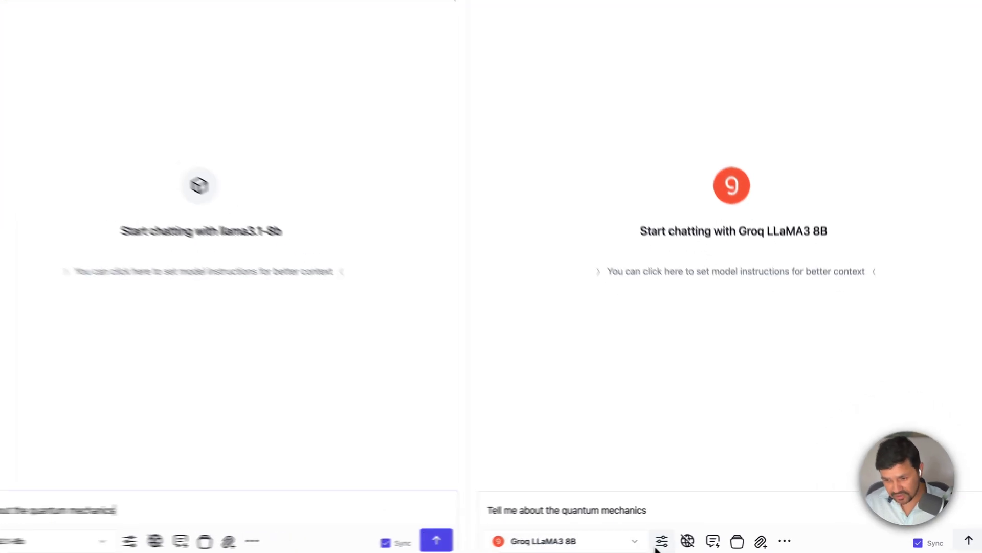
pyautogui.click(683, 537)
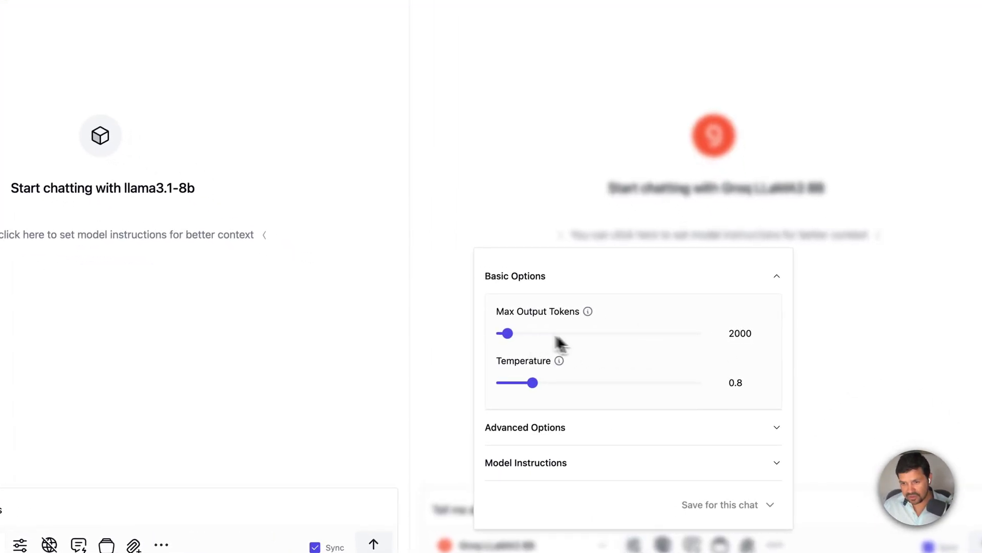
pyautogui.click(590, 441)
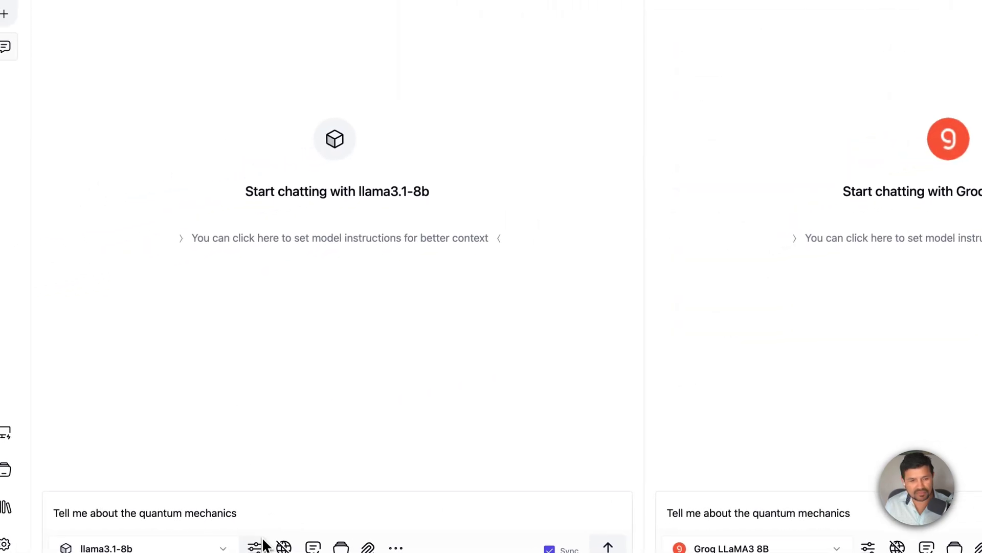
pyautogui.click(258, 545)
pyautogui.click(373, 435)
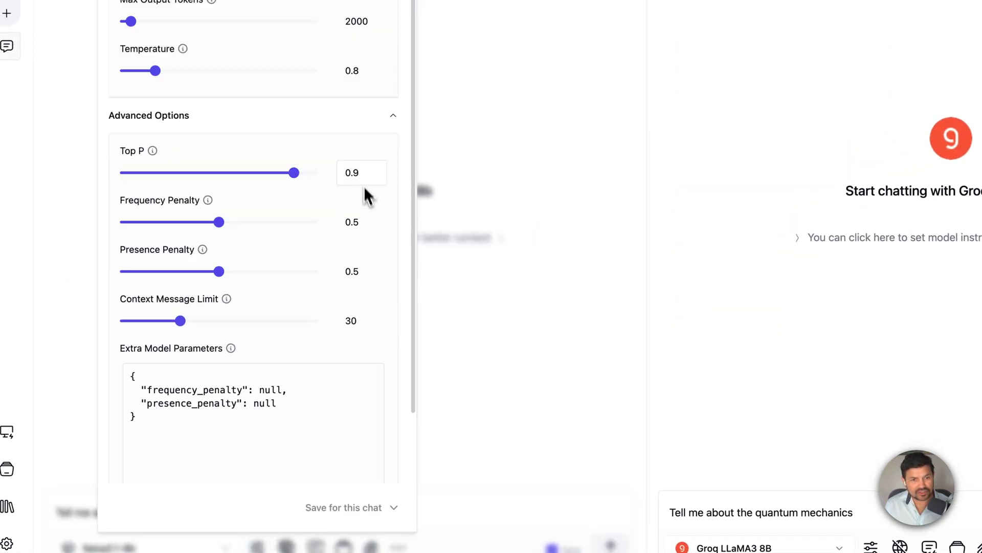
pyautogui.click(178, 423)
pyautogui.hotkey('ctrl', 'a')
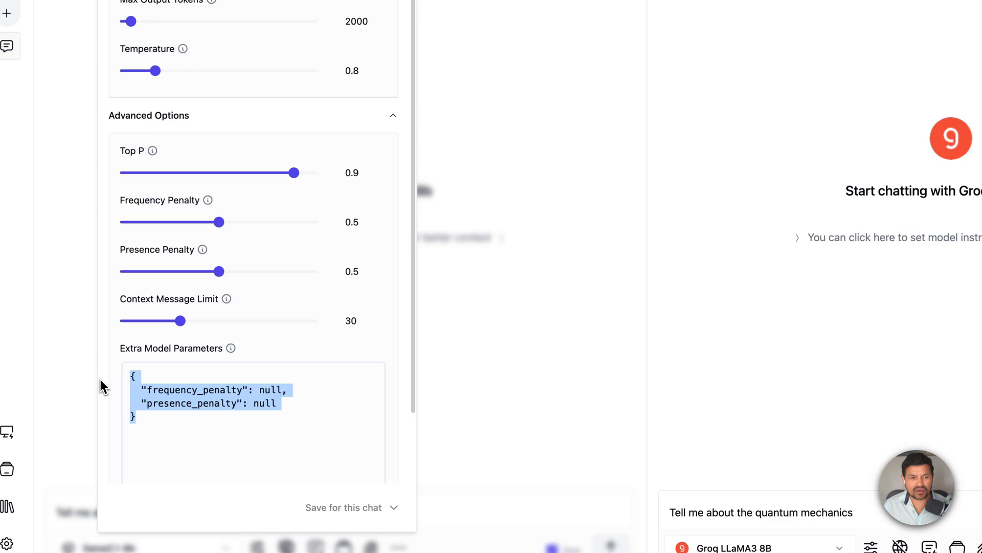
pyautogui.click(164, 427)
pyautogui.click(555, 344)
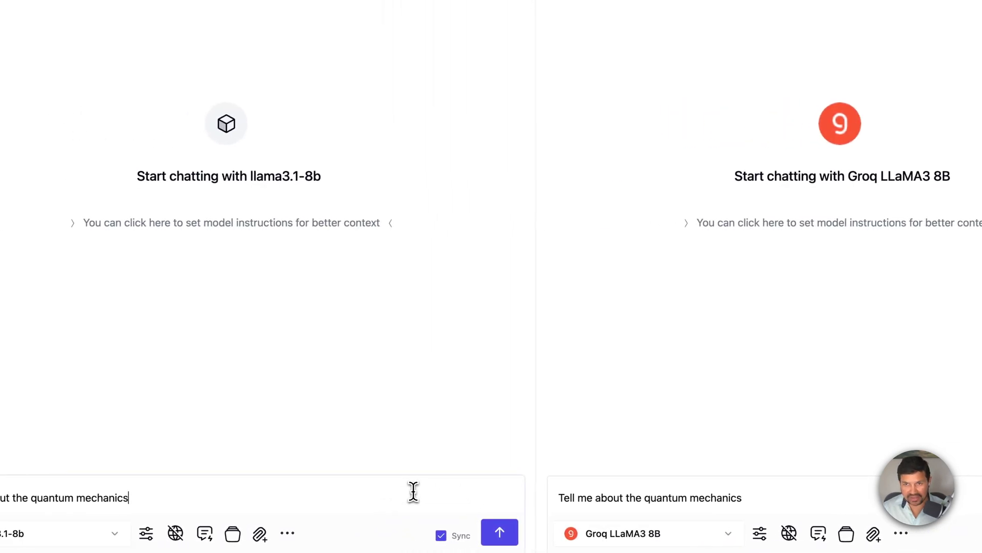
# Step: Send the synced question, scroll both answers, and view llama3.1-8b's metrics at 1828.81 tokens/sec
pyautogui.press('Return')
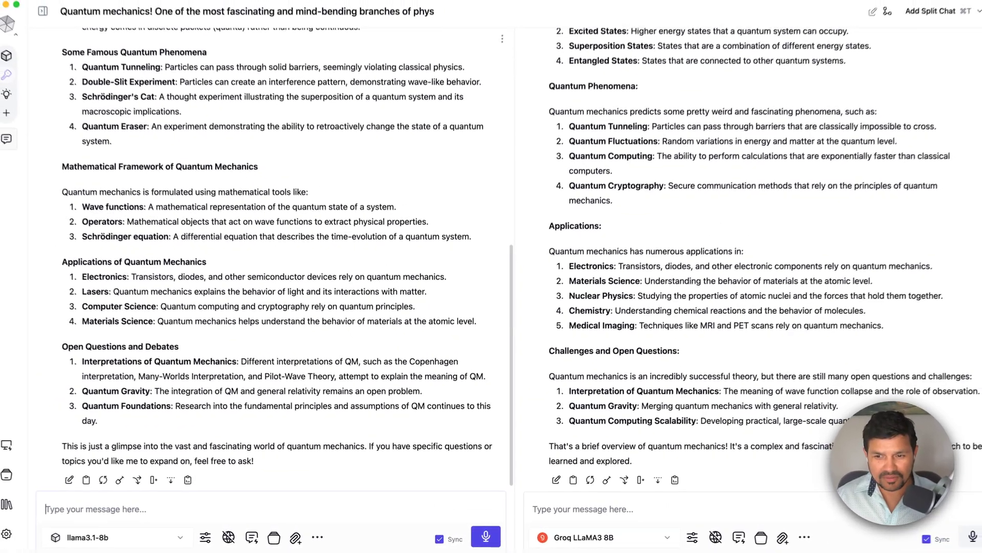
pyautogui.scroll(2, 360, 314)
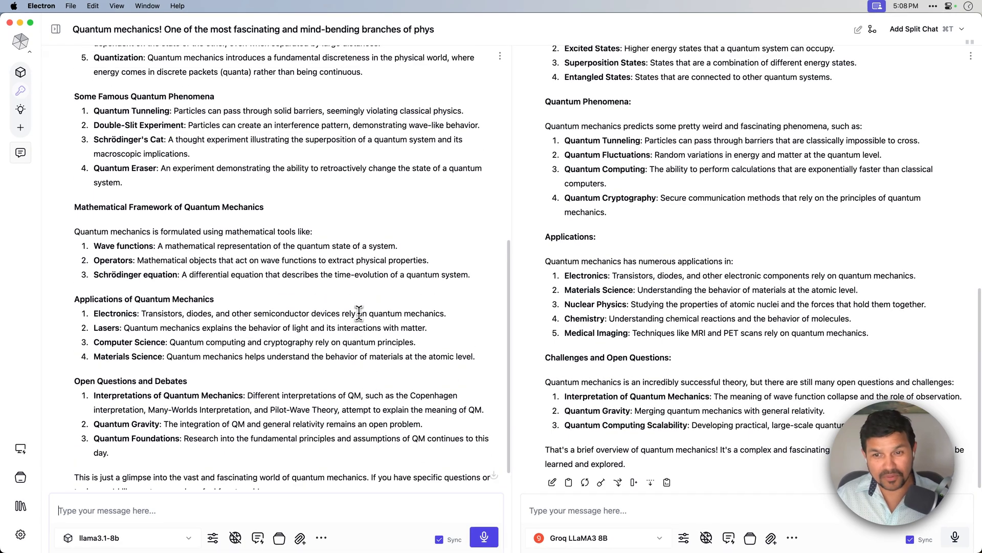
pyautogui.scroll(15, 494, 307)
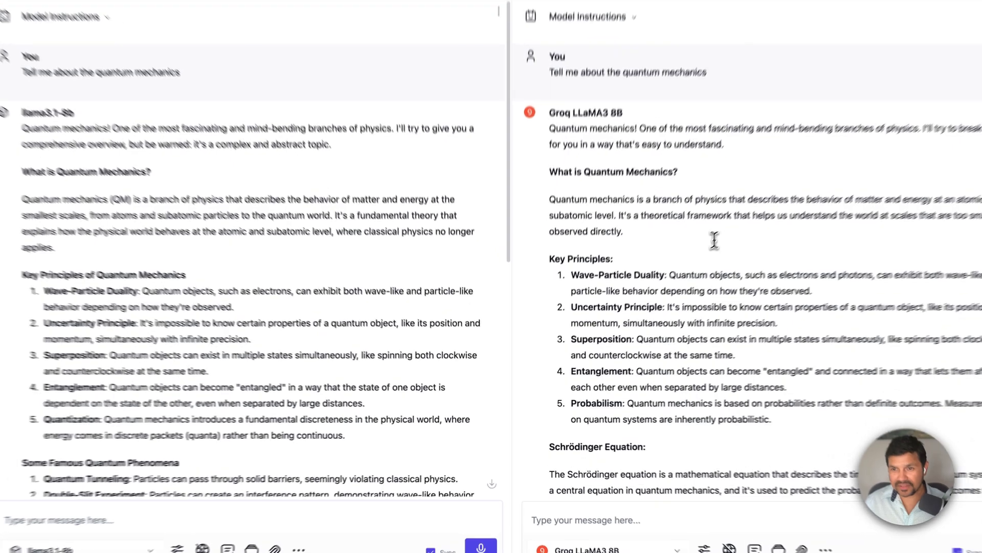
pyautogui.scroll(-10, 709, 307)
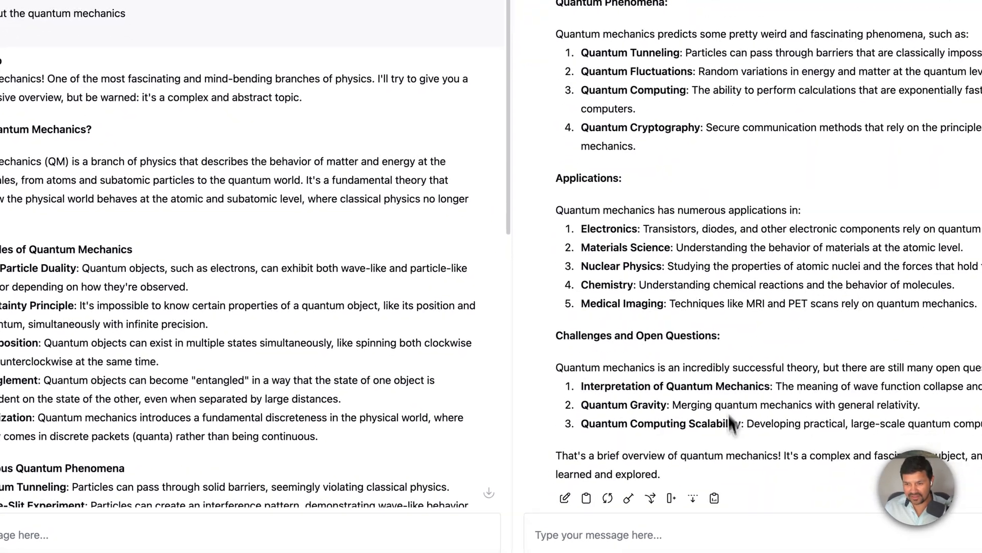
pyautogui.moveTo(716, 504)
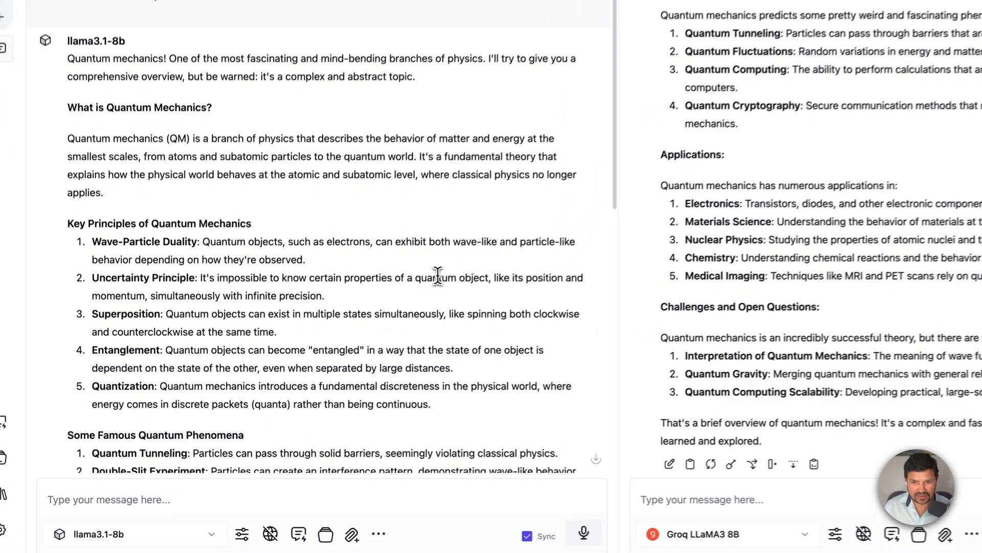
pyautogui.scroll(-10, 354, 358)
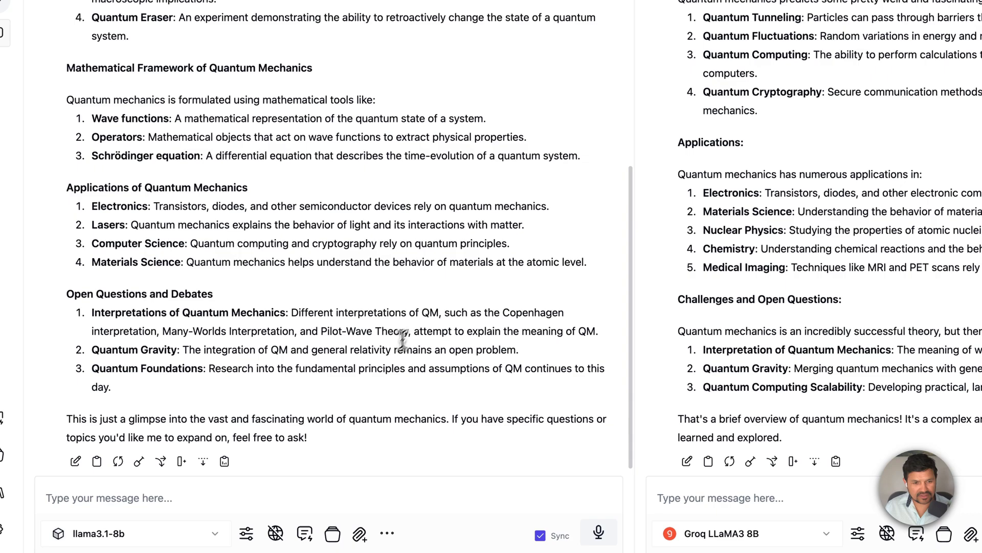
pyautogui.moveTo(225, 462)
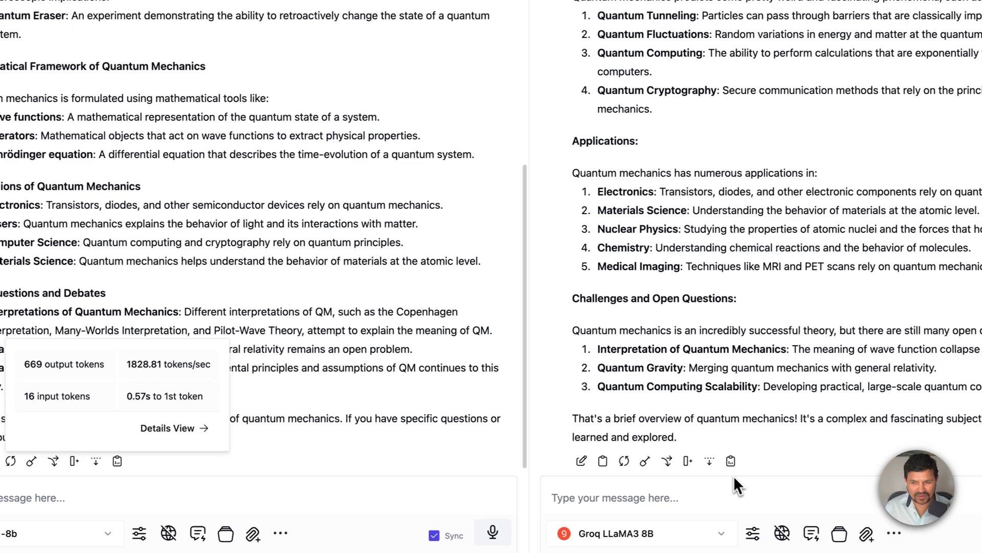
# Step: Compare Response Metrics: llama3.1-8b's 669 tokens at 1828.81 tokens/sec versus Groq's 710 at 1200
pyautogui.moveTo(729, 460)
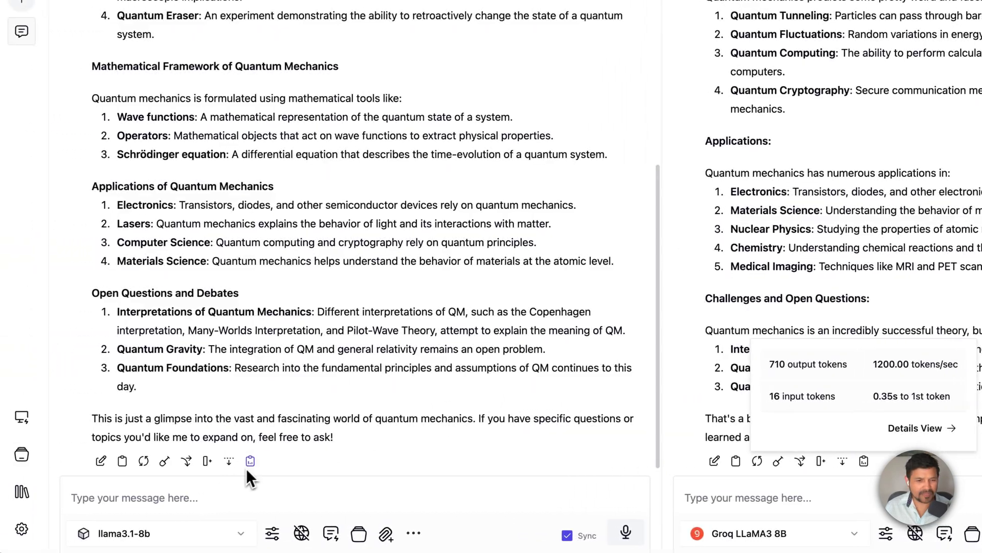
pyautogui.moveTo(255, 462)
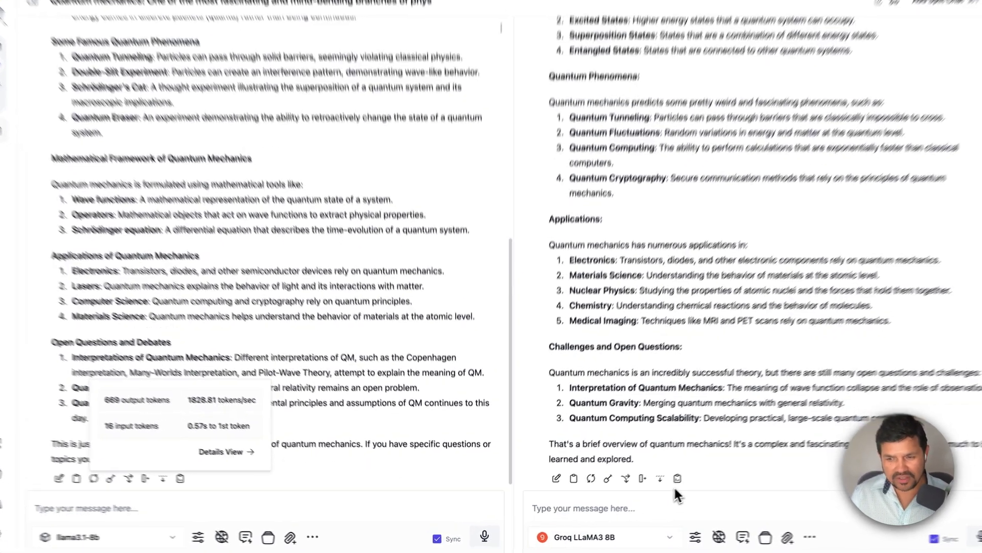
pyautogui.moveTo(667, 484)
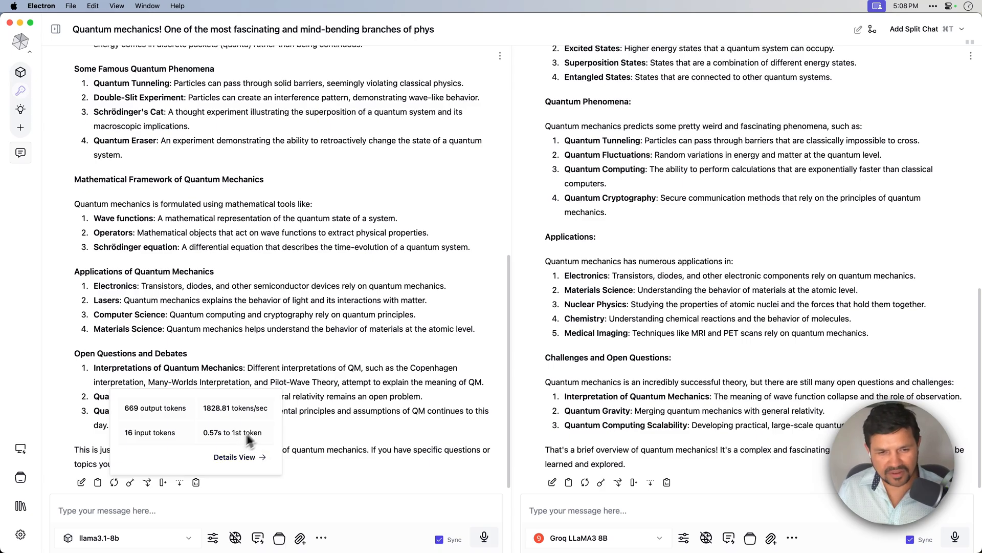
pyautogui.scroll(15, 378, 432)
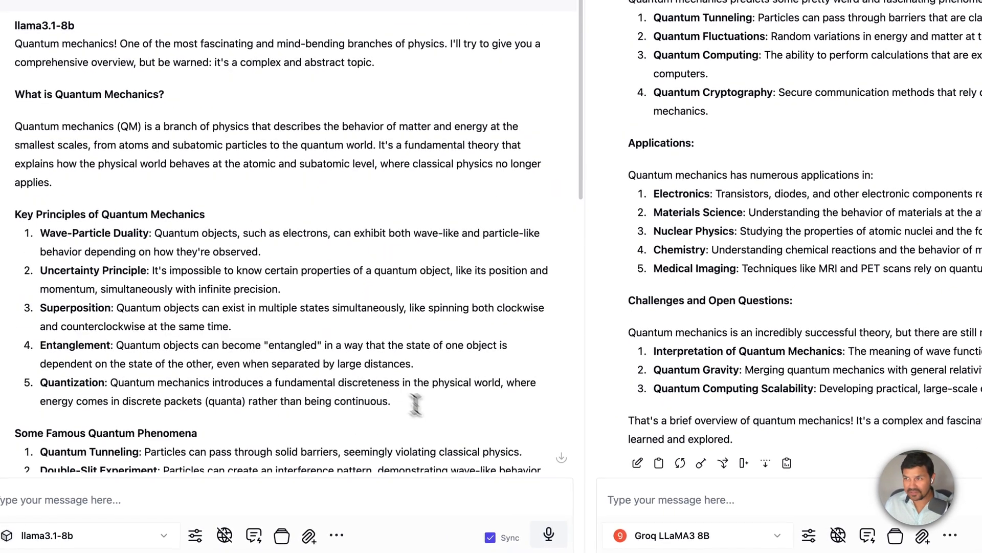
pyautogui.scroll(-10, 415, 404)
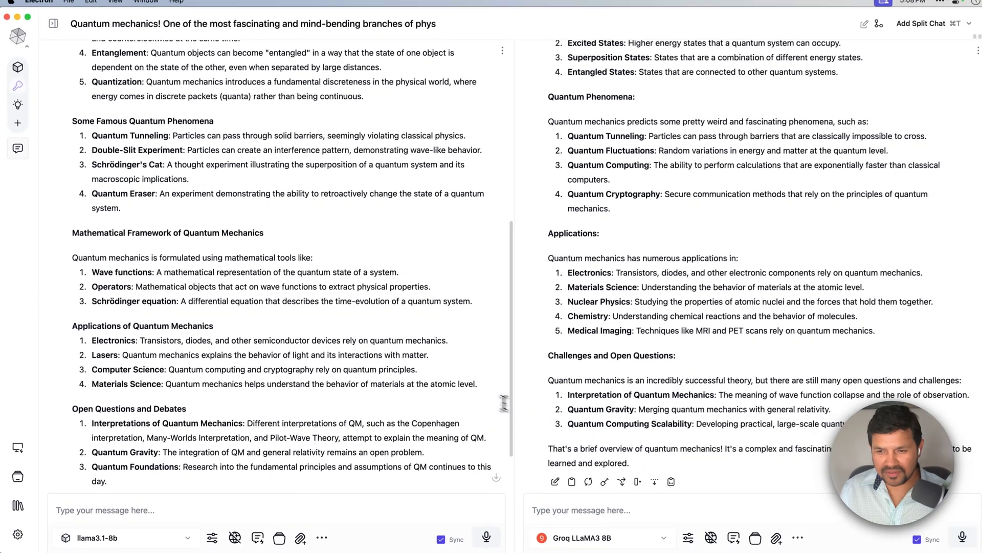
pyautogui.scroll(-2, 465, 378)
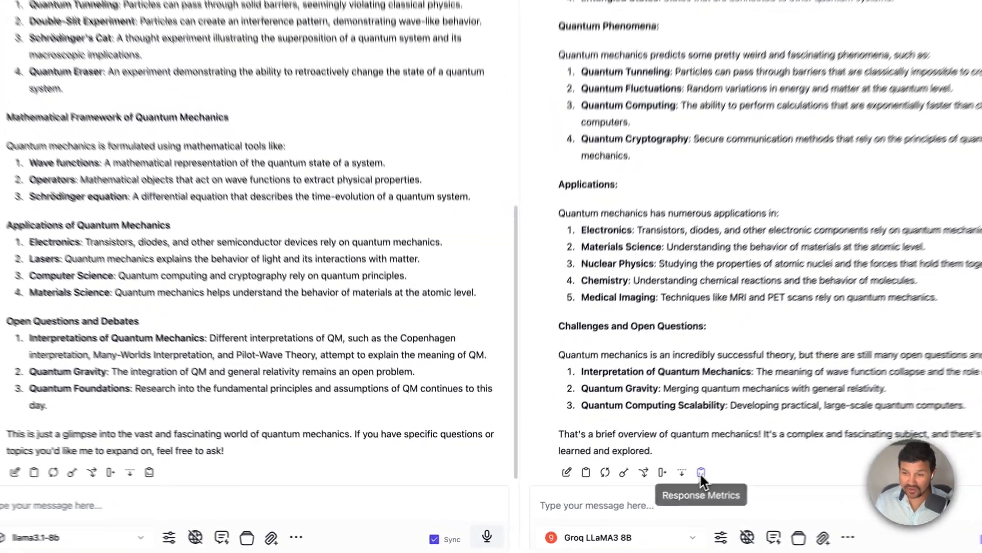